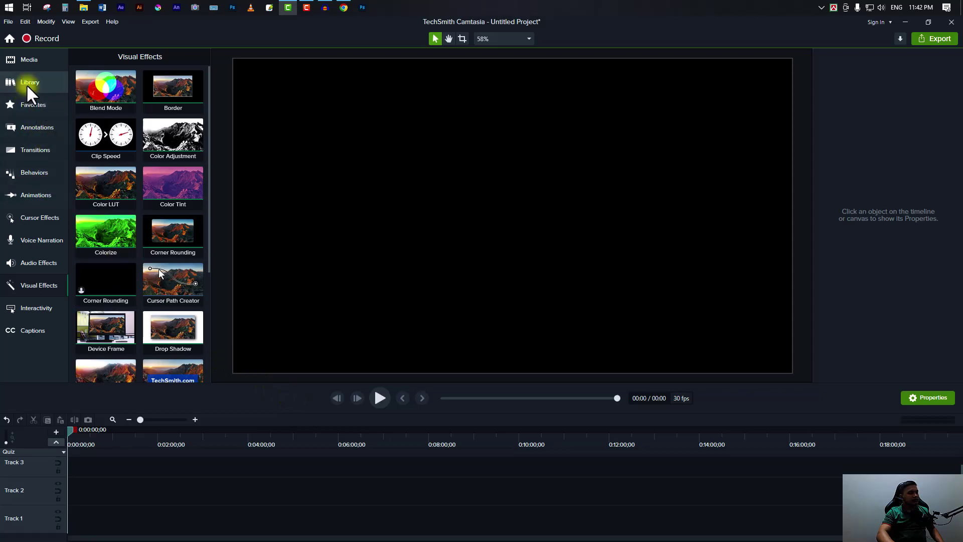
Step: Empty the media bin by deleting the screen recording and the visual effect.wav audio
click(31, 59)
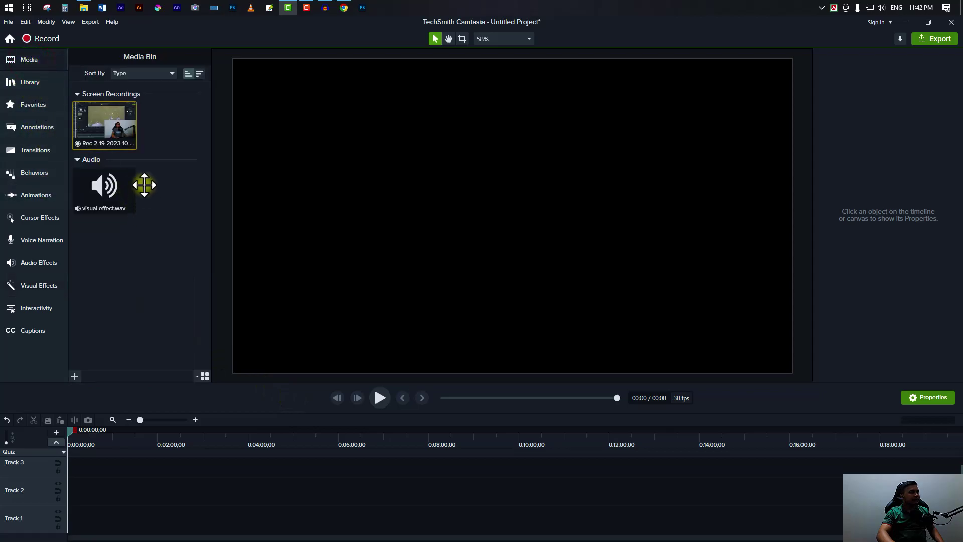
key(Delete)
click(105, 130)
key(Delete)
Step: Import the C0438 video from the clip folder into the media bin
click(144, 248)
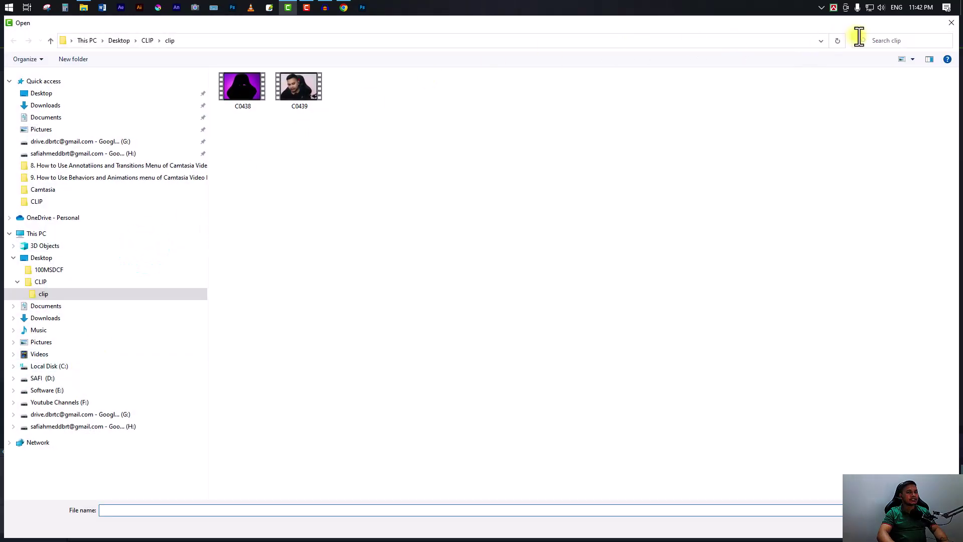
click(952, 23)
click(78, 375)
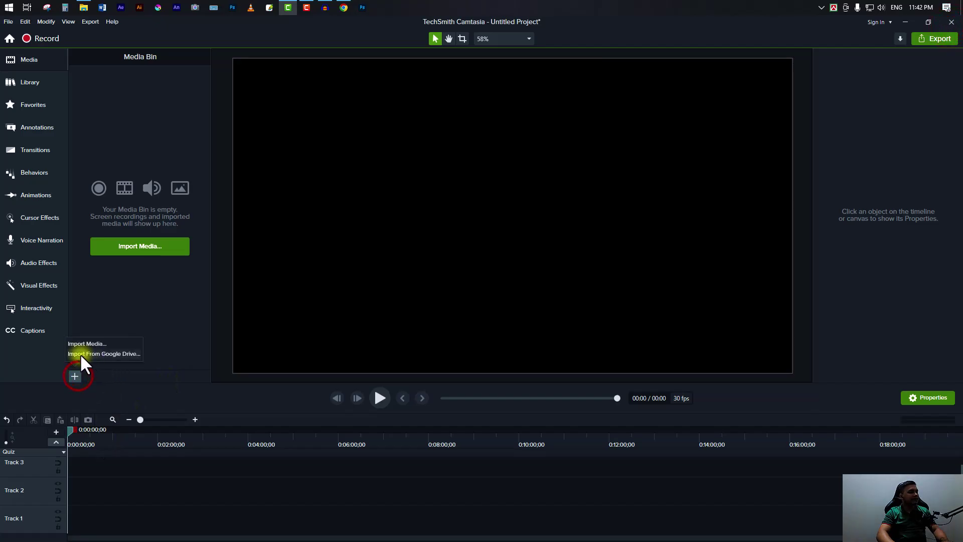
click(91, 343)
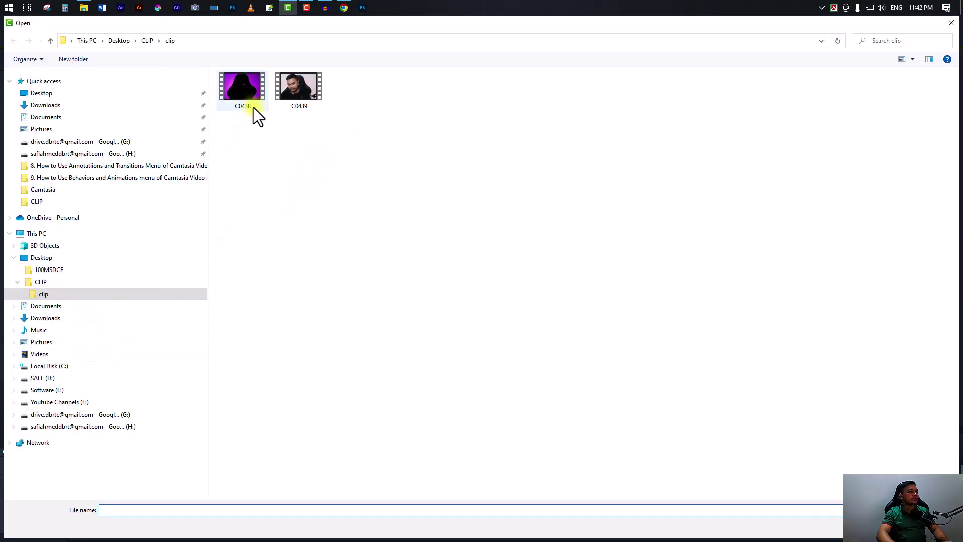
double_click(246, 91)
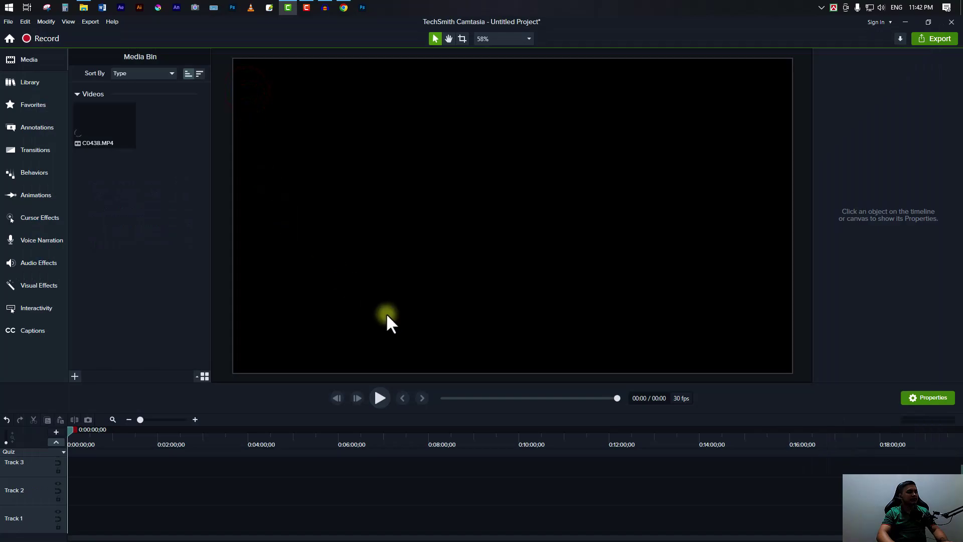
Step: Place the C0438 video on Track 2, starting at the beginning of the timeline
click(104, 132)
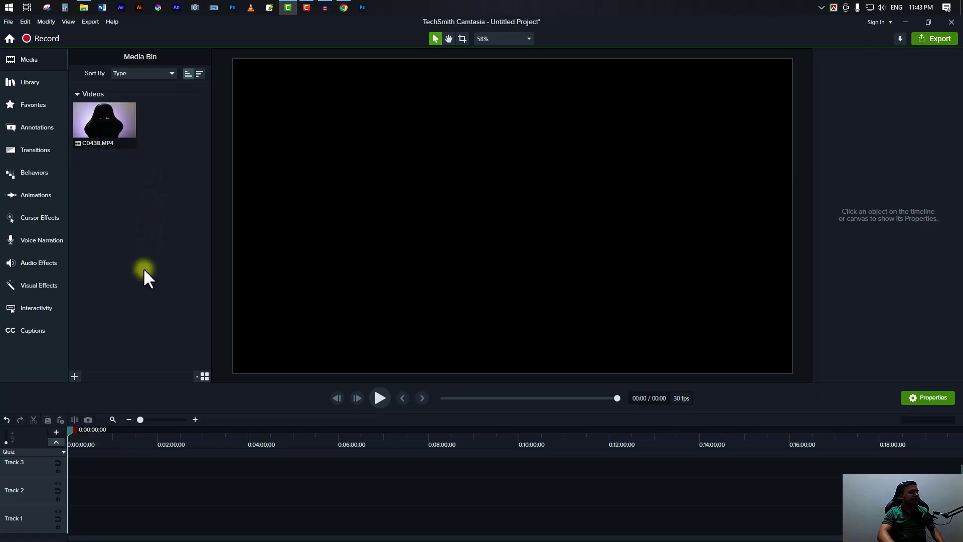
mouse_move(105, 122)
drag(105, 123, 90, 492)
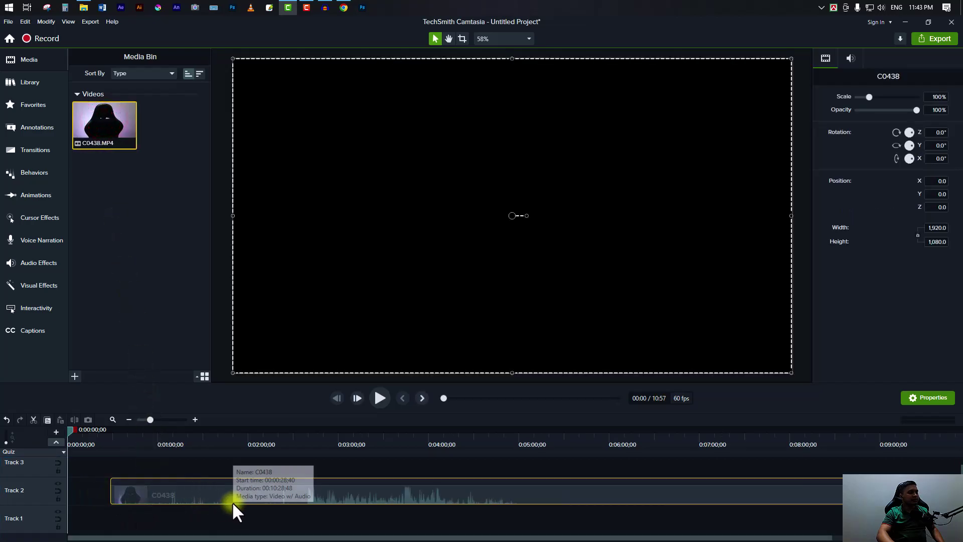
click(388, 494)
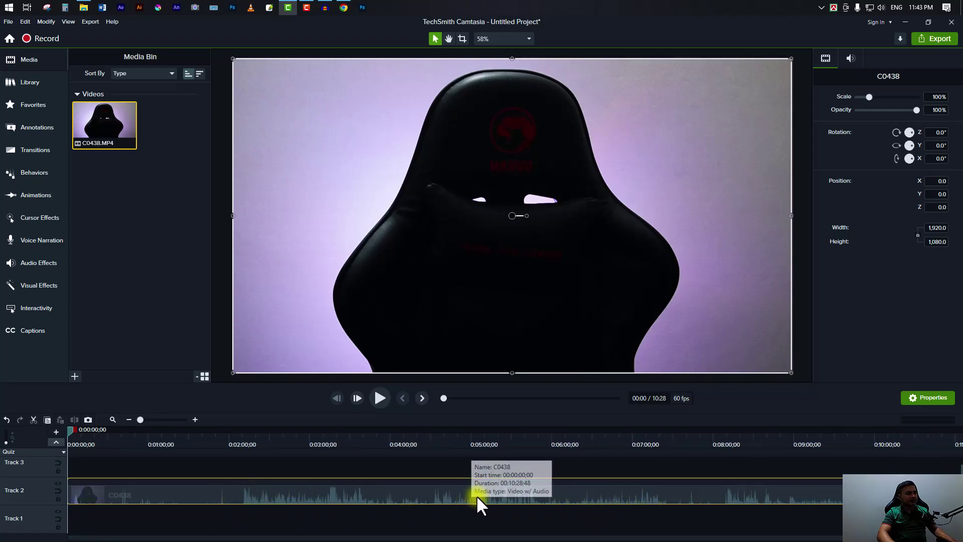
Step: Silence the C0438 clip's audio and trim its beginning so that about 5:06 of footage remains
right_click(355, 494)
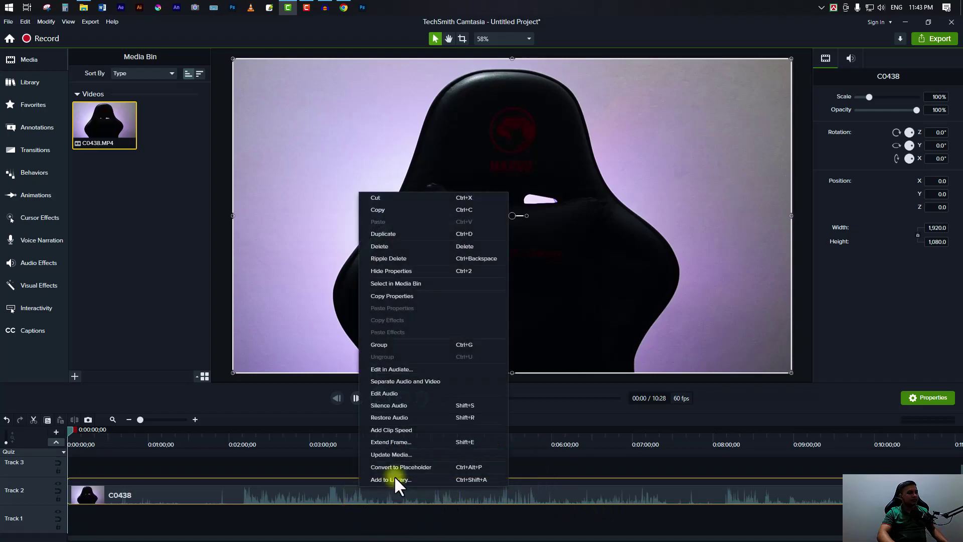
click(396, 404)
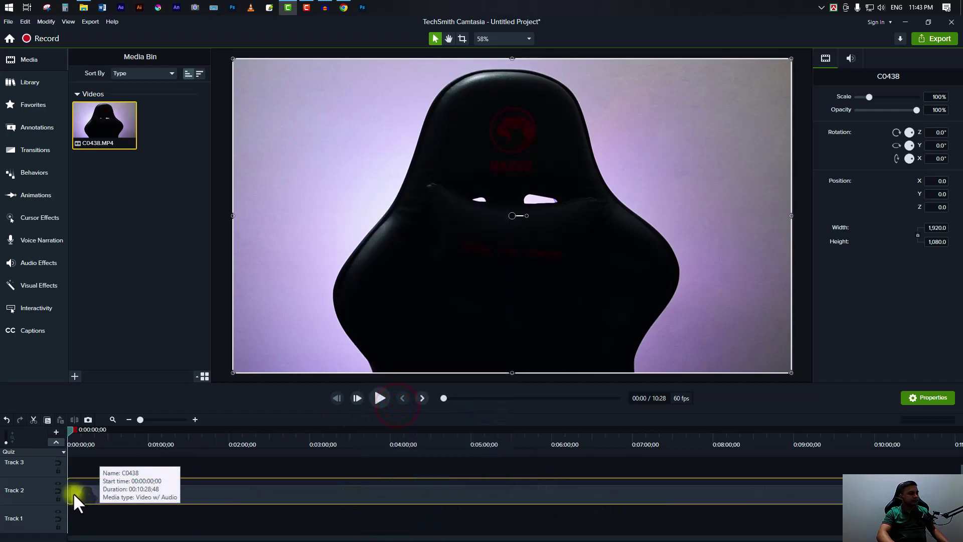
mouse_move(69, 493)
mouse_down()
mouse_move(499, 493)
mouse_move(84, 495)
mouse_up()
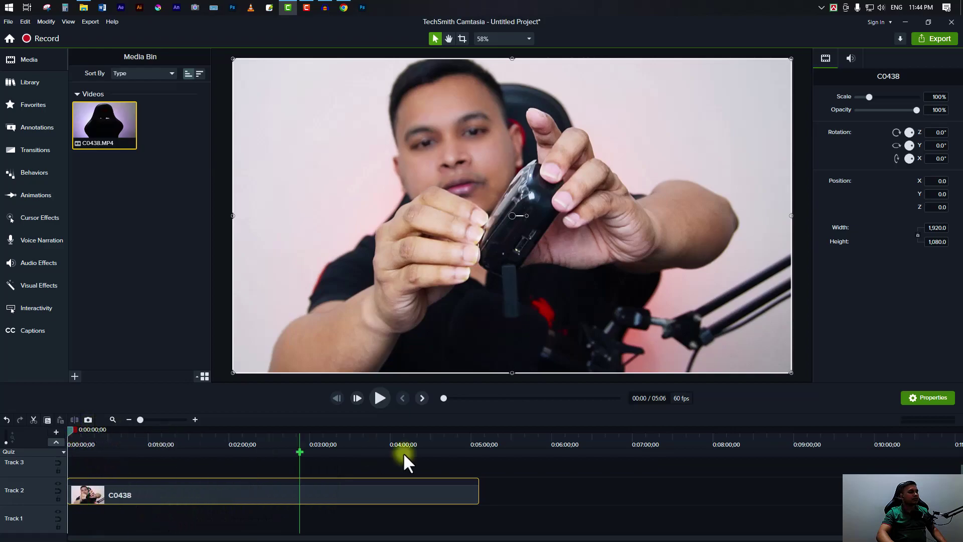
click(380, 399)
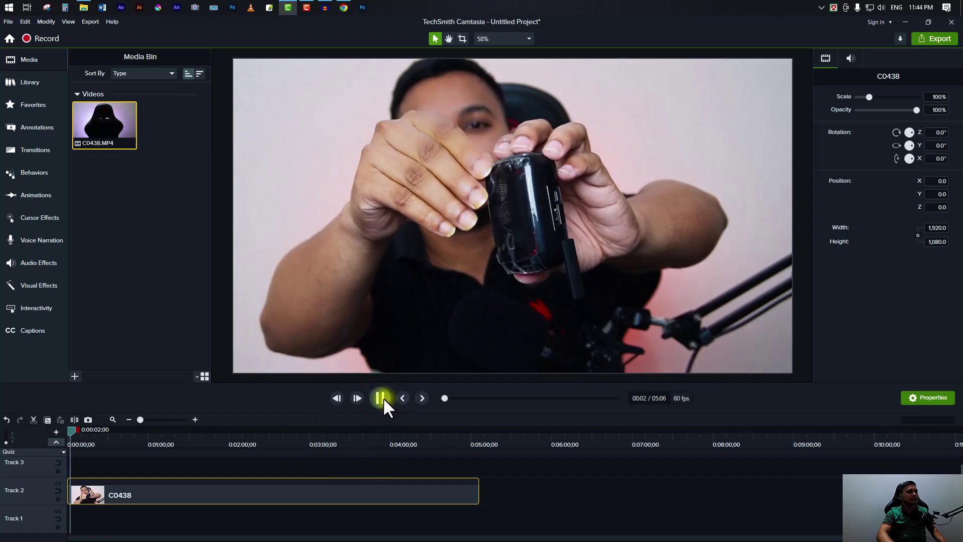
click(382, 397)
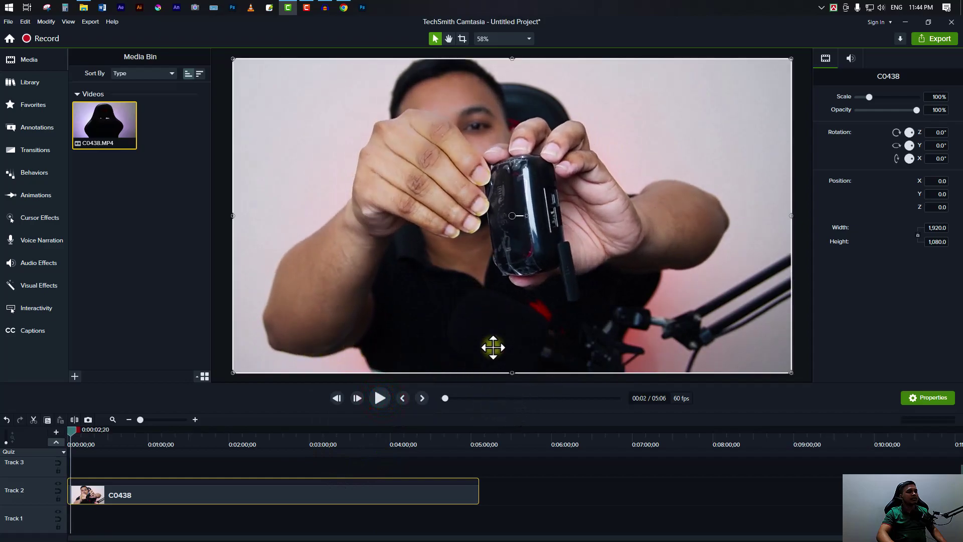
Step: Add a blank caption at about 8 seconds on the timeline
click(32, 330)
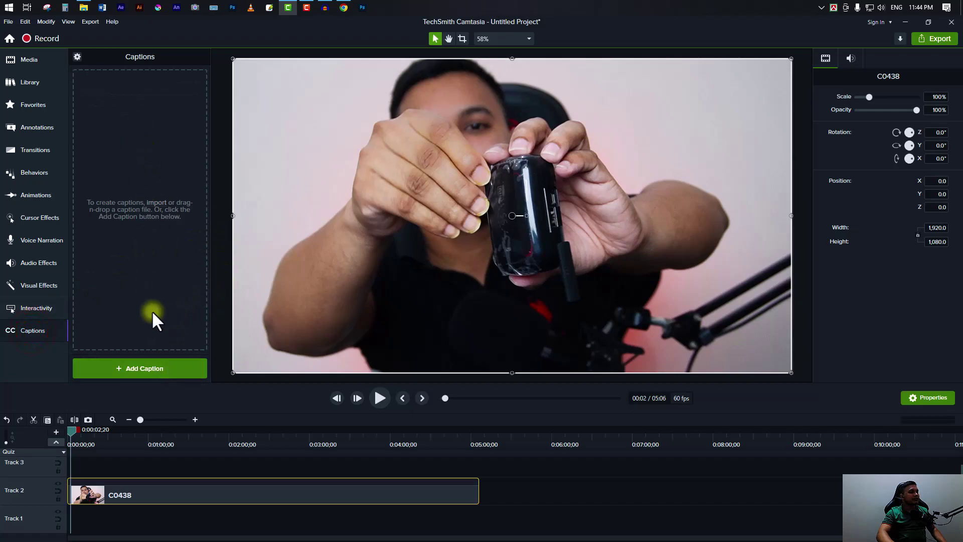
drag(143, 371, 91, 443)
click(75, 433)
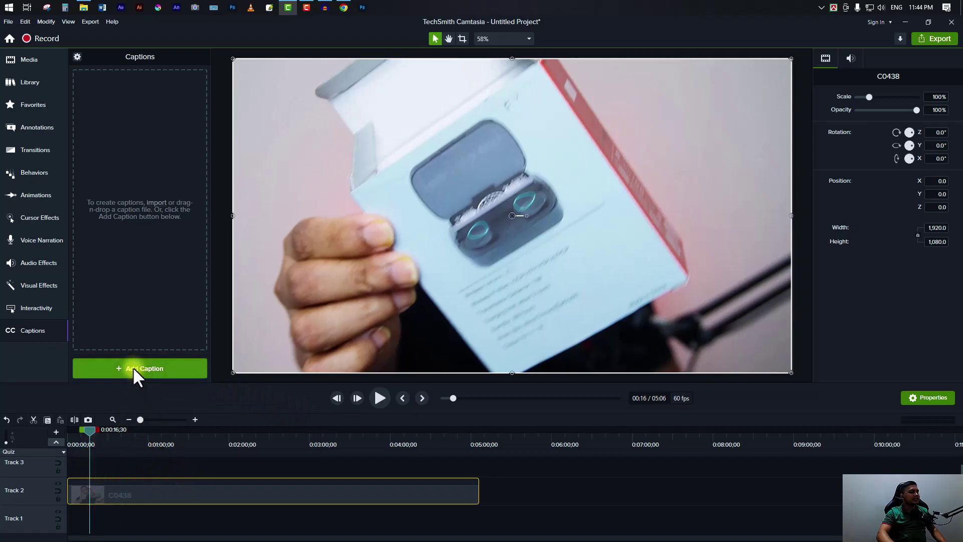
drag(89, 432, 78, 432)
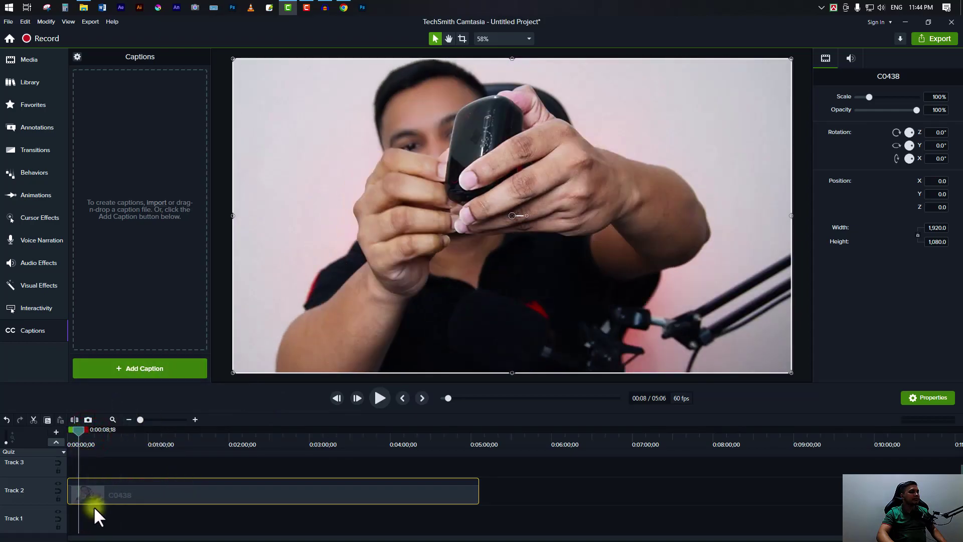
click(145, 372)
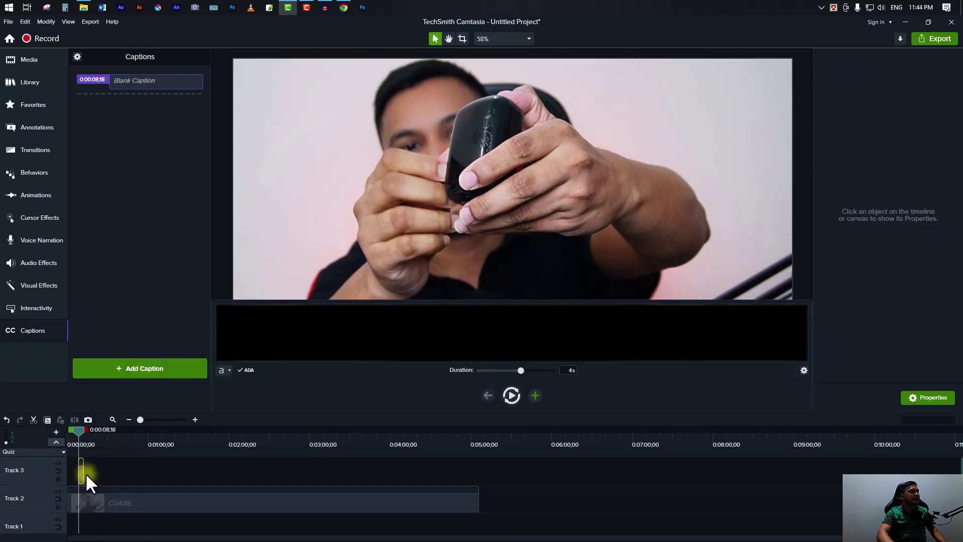
Step: Stretch the blank caption on Track 3 to a length of about 31.2 seconds
scroll(111, 495, up, 1)
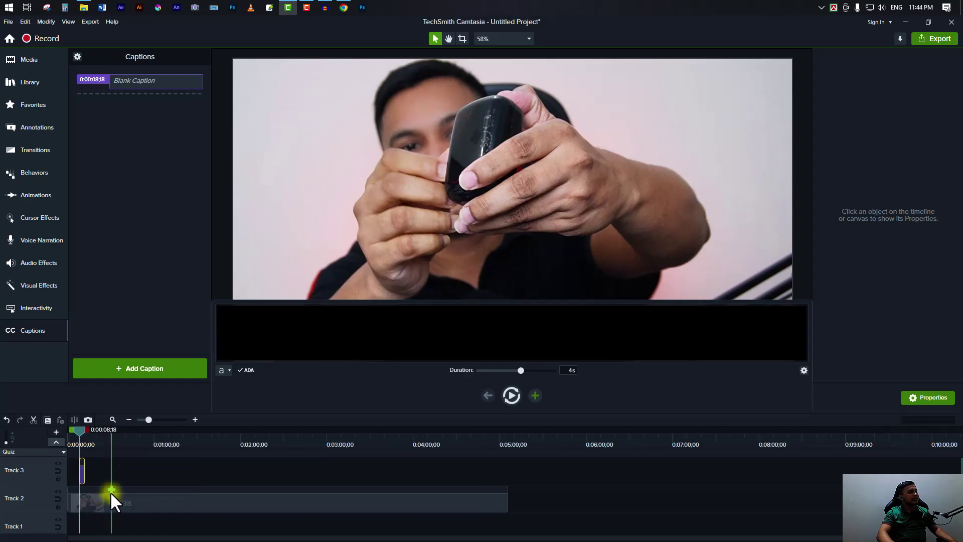
scroll(111, 492, up, 1)
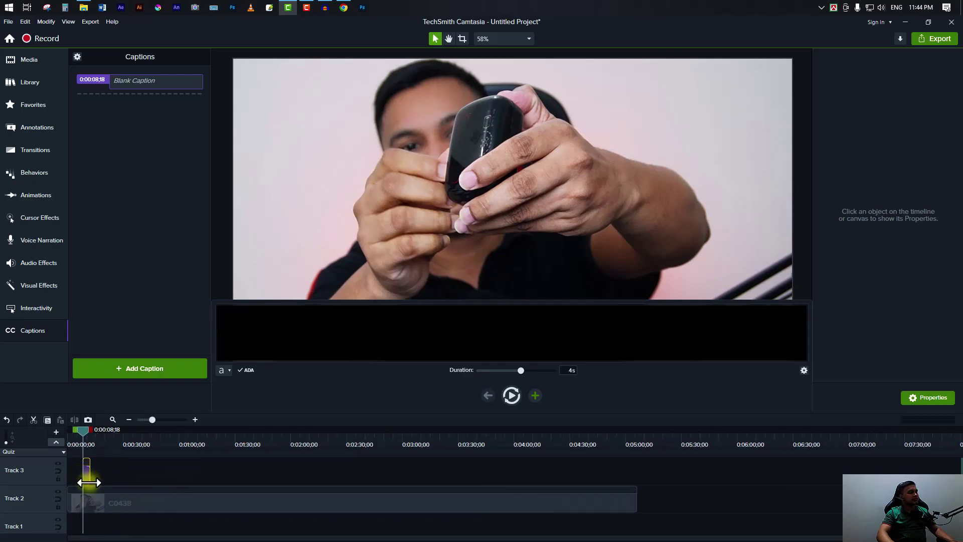
drag(90, 476, 141, 475)
Step: Try caption durations of 50 s and 200 s, and settle on 20 s
click(568, 372)
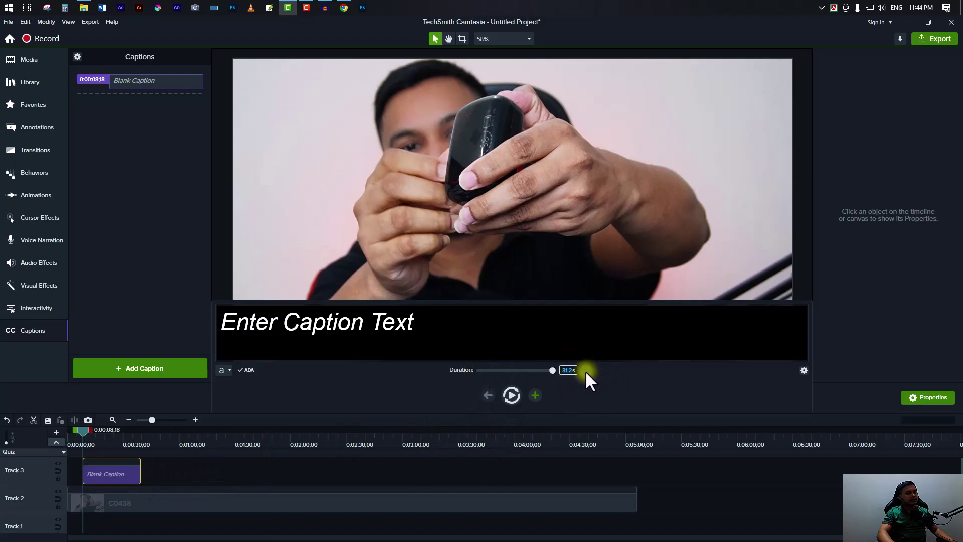
text(50s)
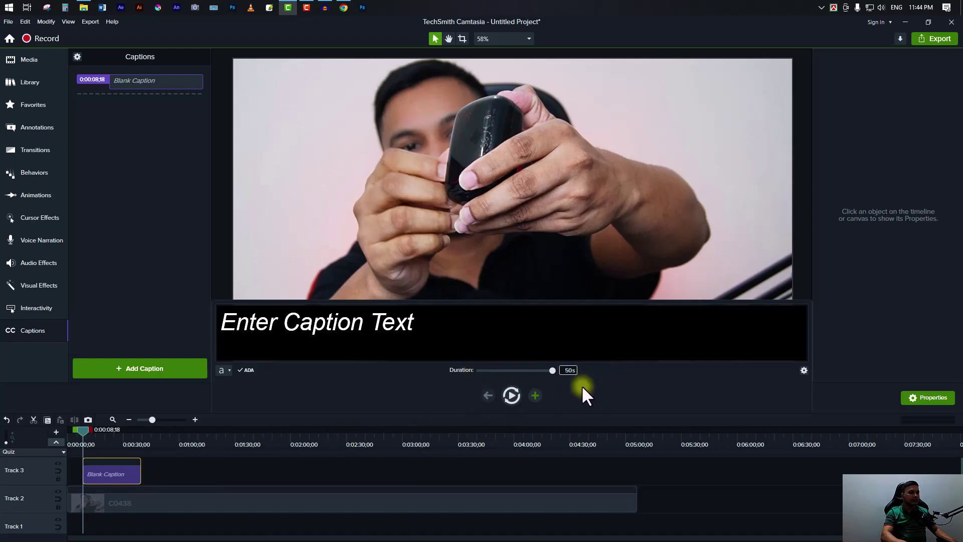
key(Return)
click(570, 371)
text(200)
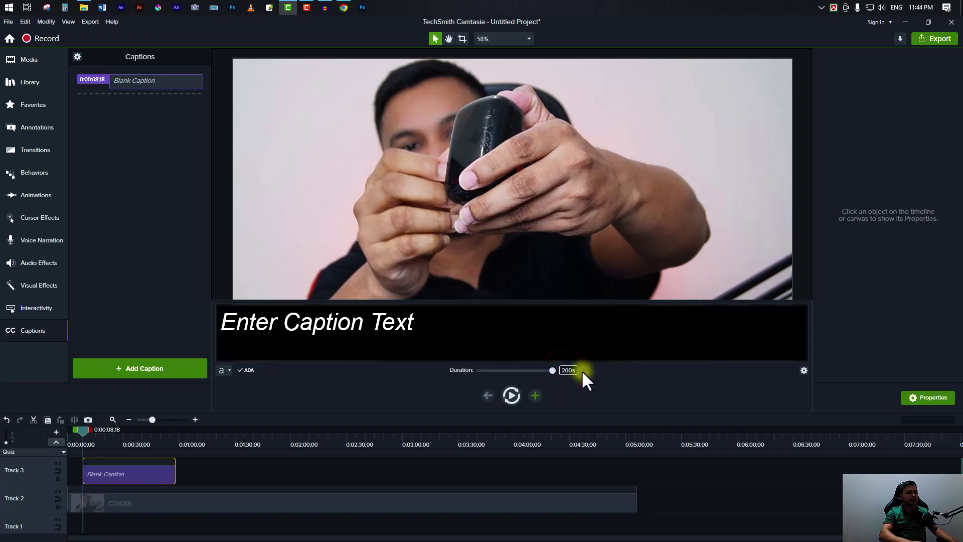
key(Return)
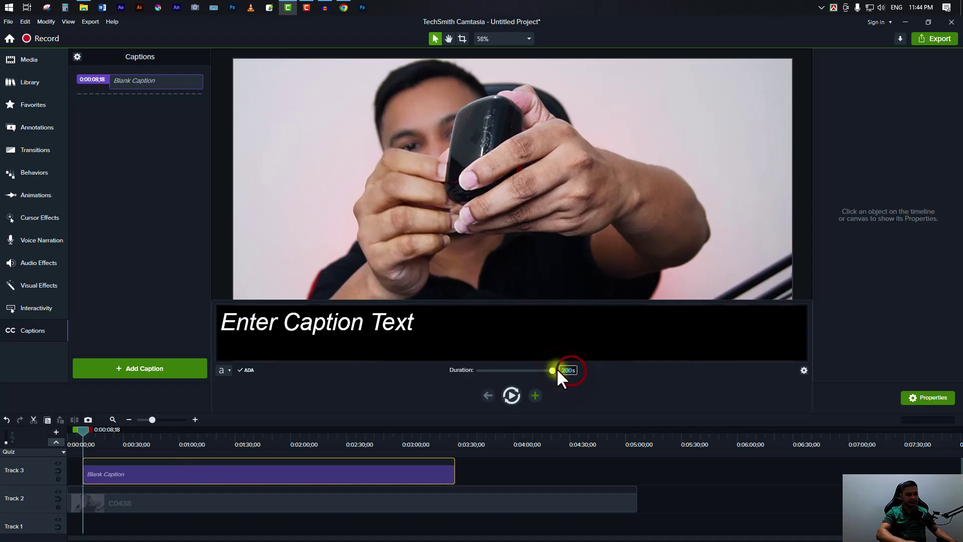
key(Return)
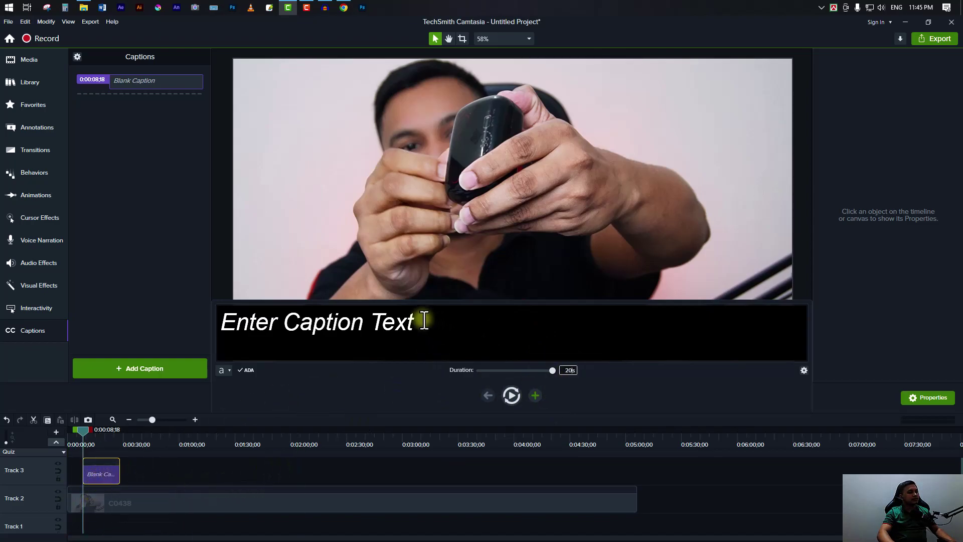
Step: Fill the blank caption with the sample text "fgf" followed by a long run of the letter g, about three lines in total
click(406, 329)
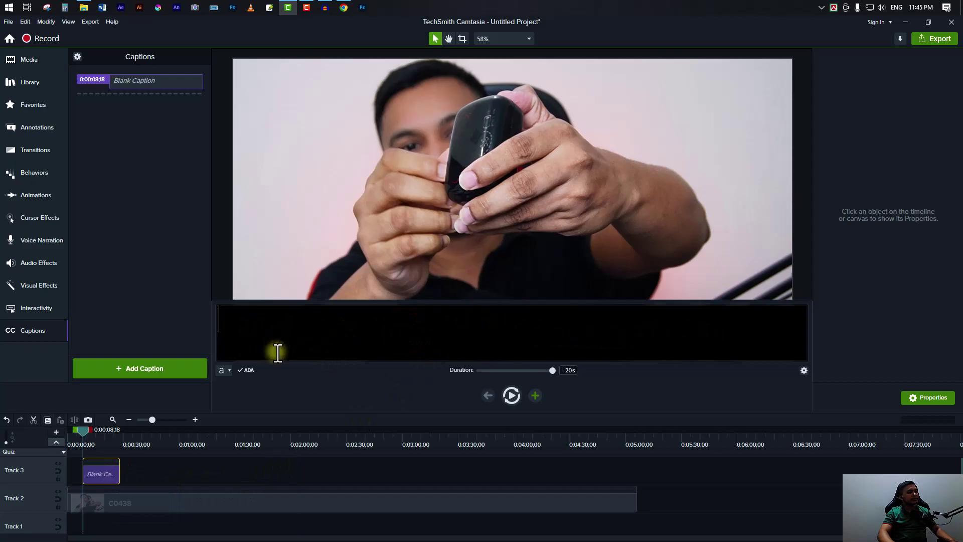
text(fgf)
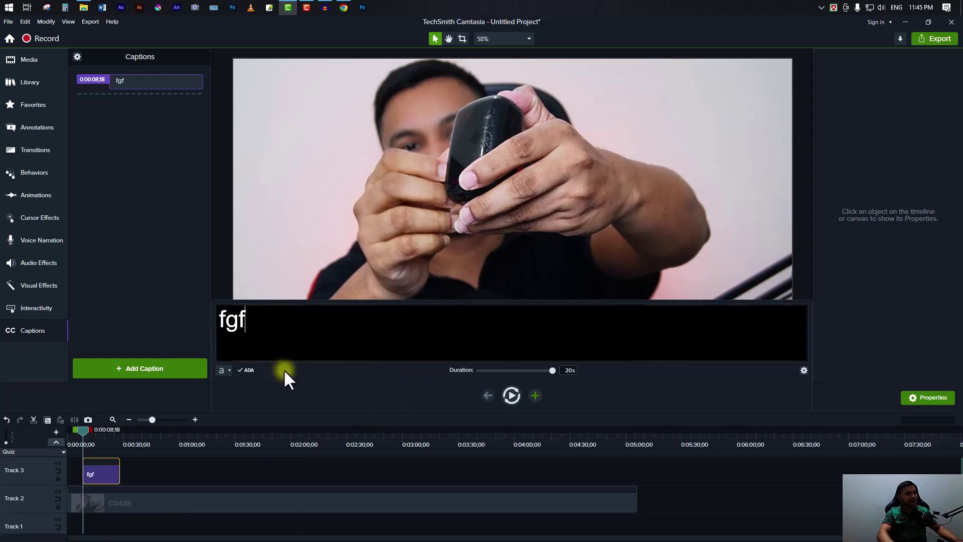
text(ggggggggggggggggggggggggggggggggggggggggggggggggggggggggggggggggggggggggggggggggg)
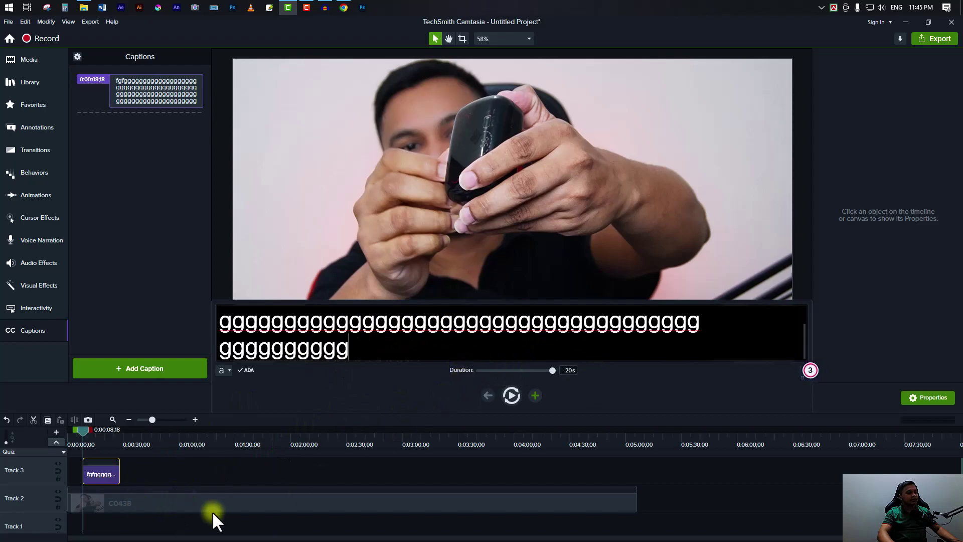
click(164, 474)
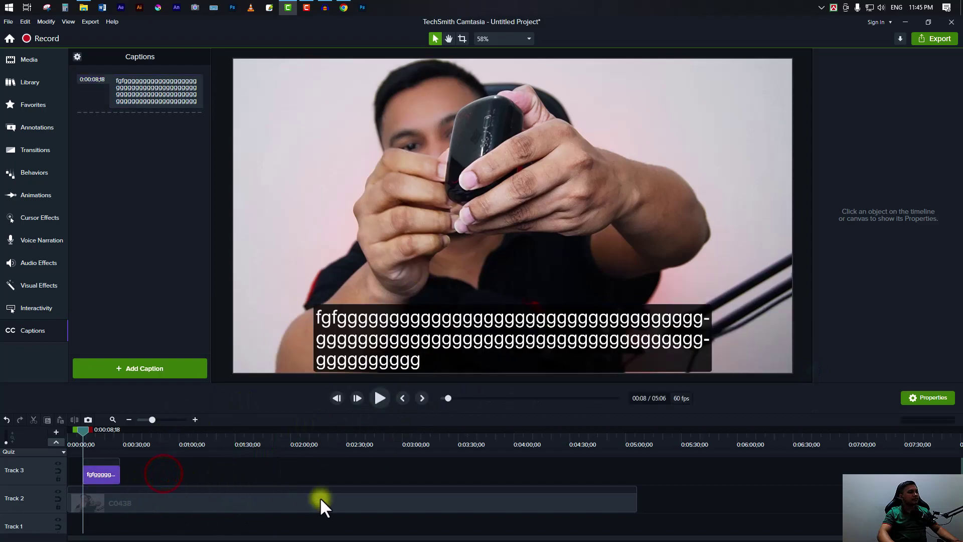
Step: Play the video from the start to check how the caption appears over the footage
drag(82, 432, 68, 431)
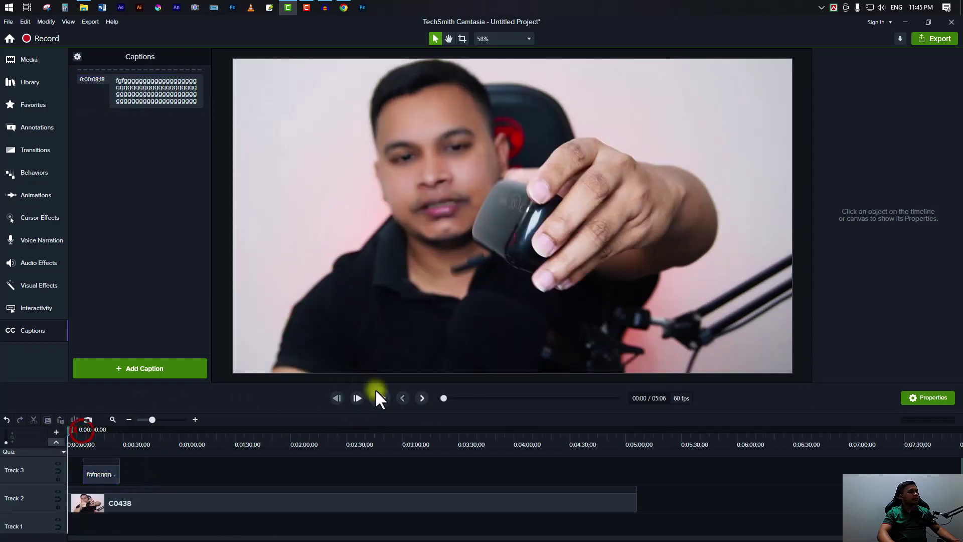
click(380, 398)
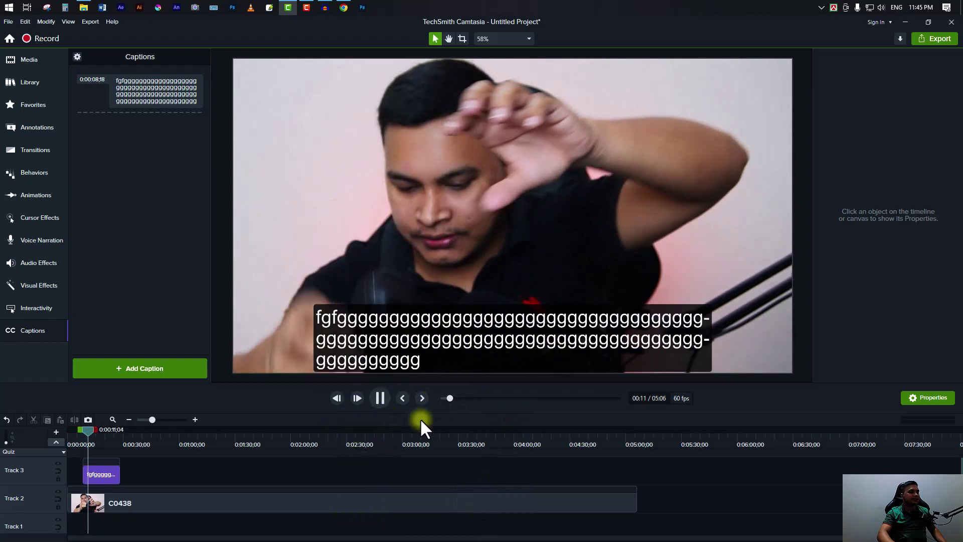
click(380, 397)
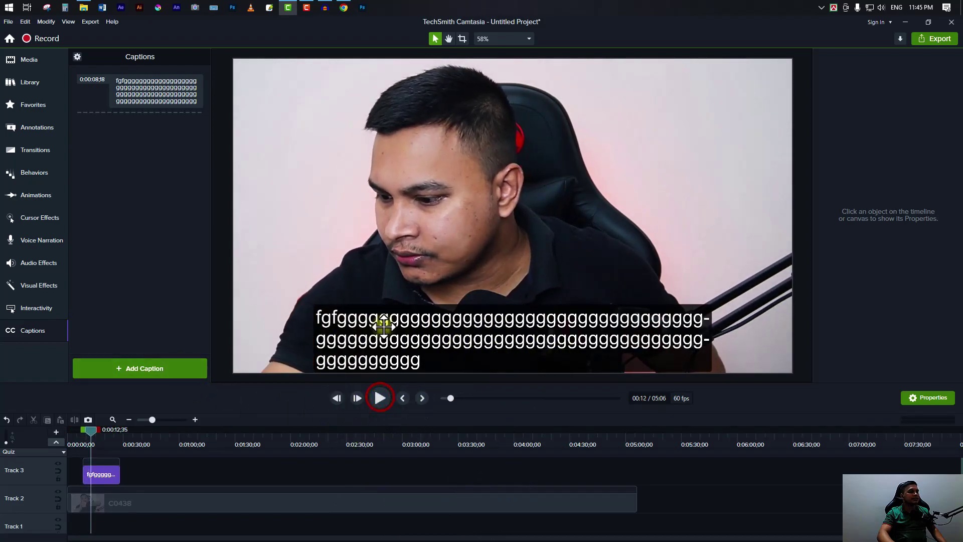
Step: Set the caption's font size to 30, keeping the Arial font
click(125, 84)
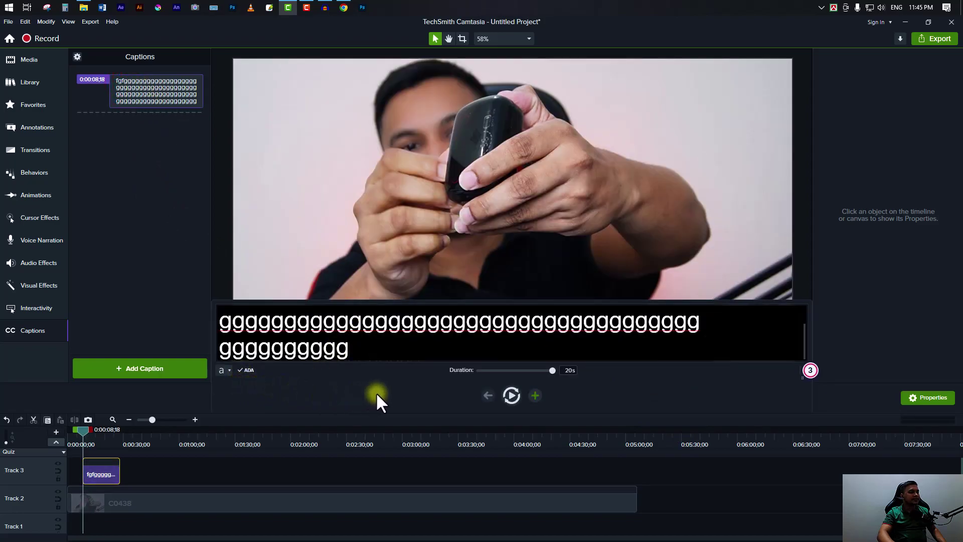
click(229, 370)
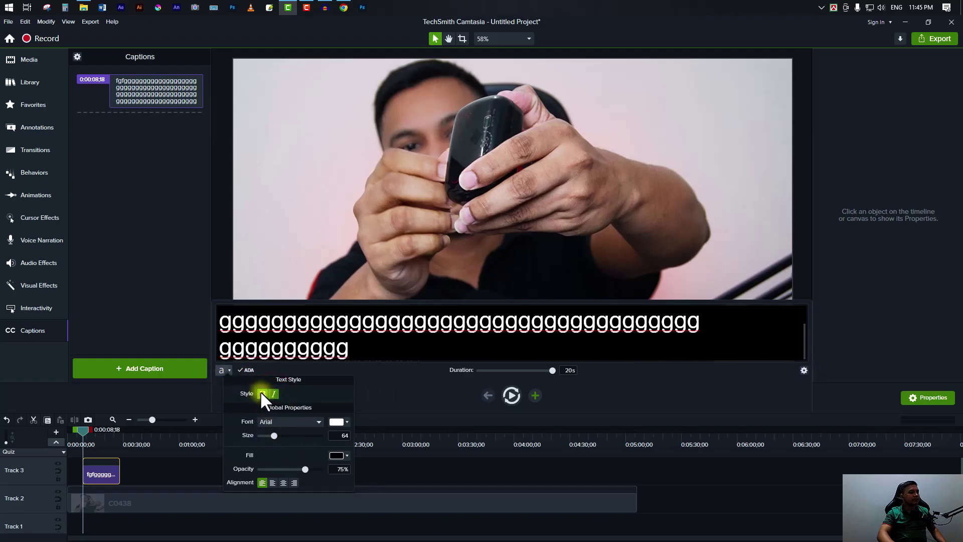
click(292, 422)
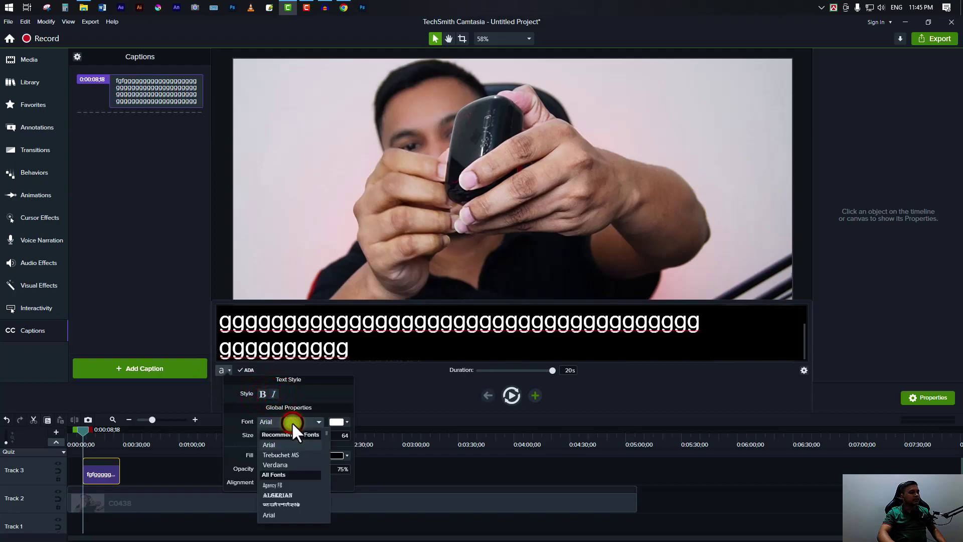
click(292, 422)
click(343, 436)
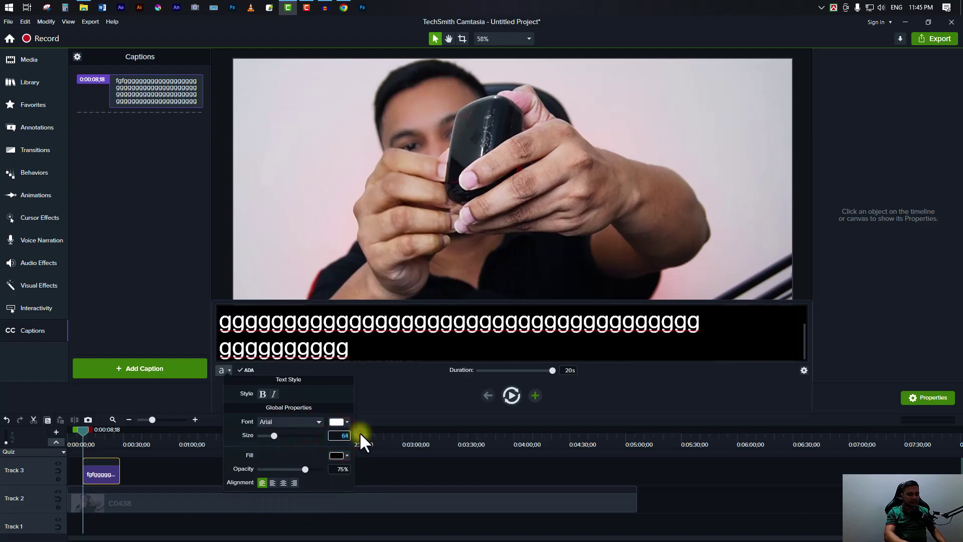
key(Return)
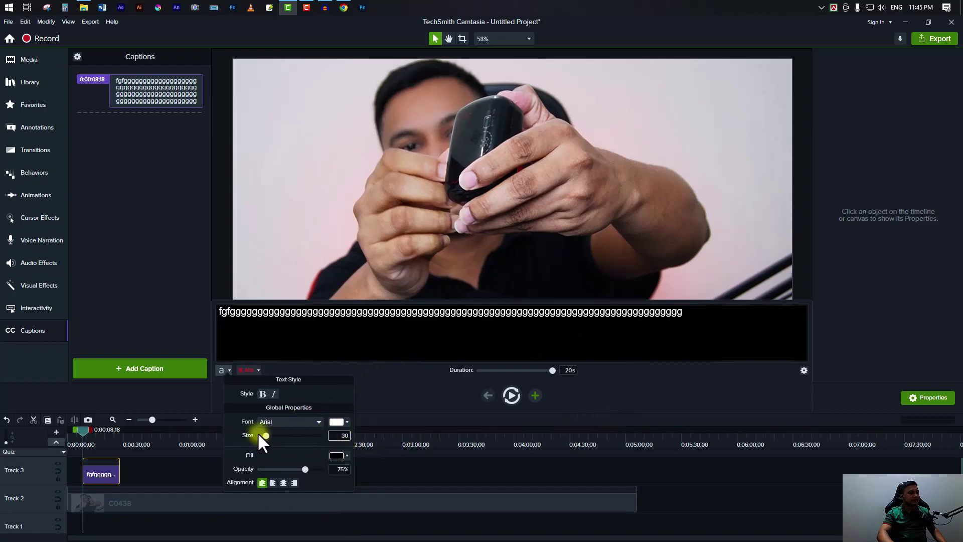
Step: Try bold and italic on the whole caption text, and turn both styles off again
drag(723, 318, 210, 316)
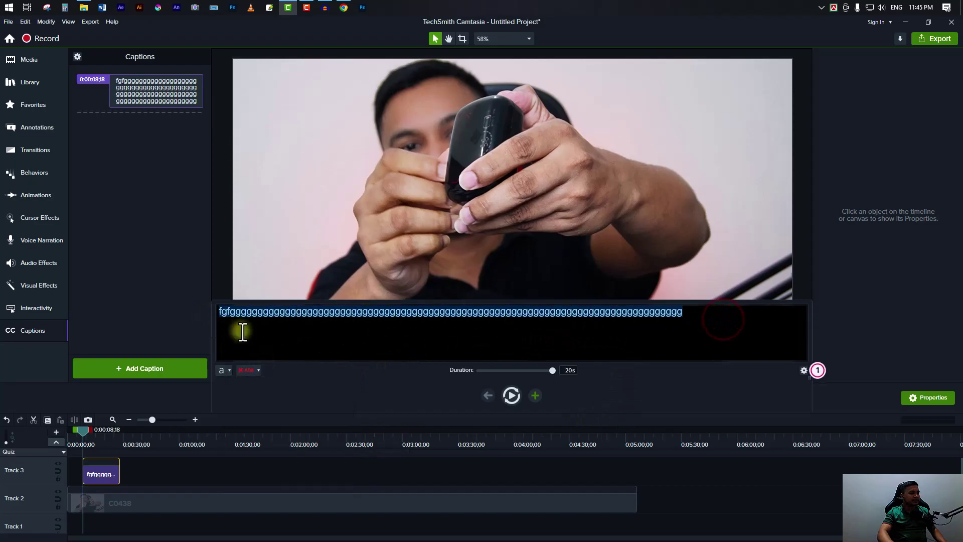
click(228, 370)
click(263, 393)
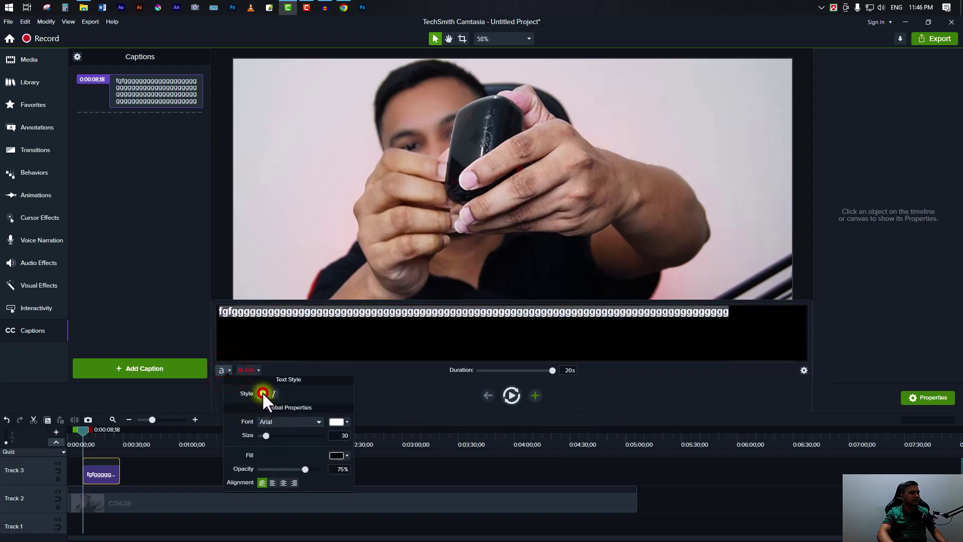
click(273, 394)
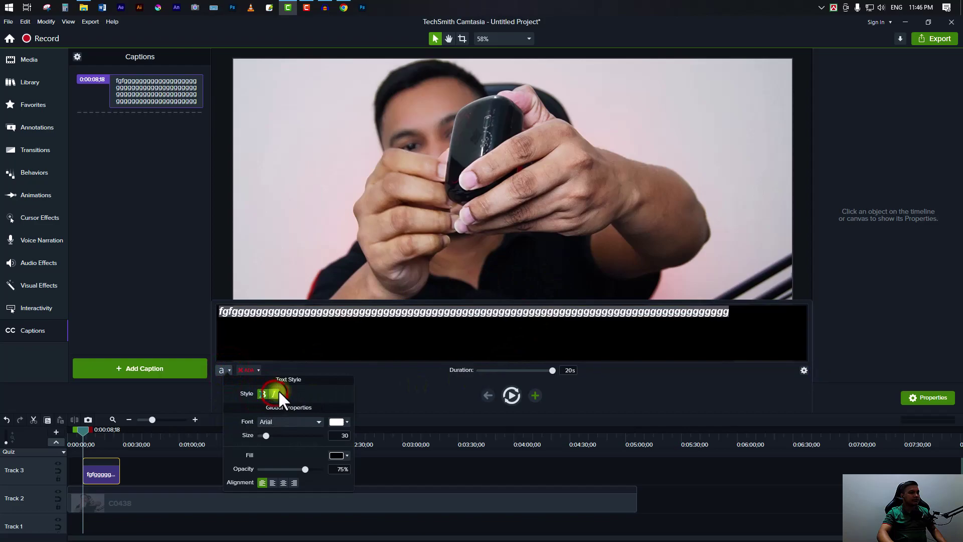
click(263, 394)
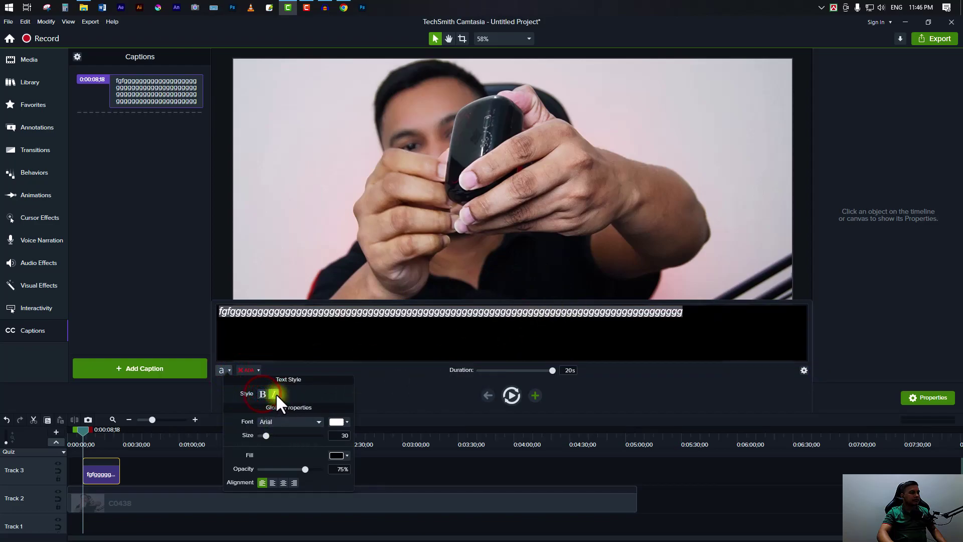
click(274, 393)
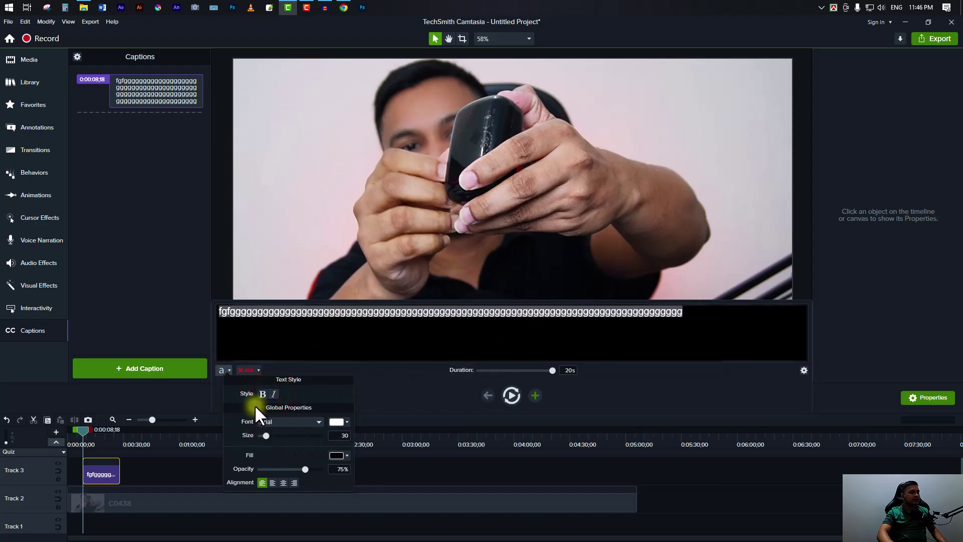
Step: Color the caption text yellow (#F6FF00) and play the video briefly to check it
click(333, 422)
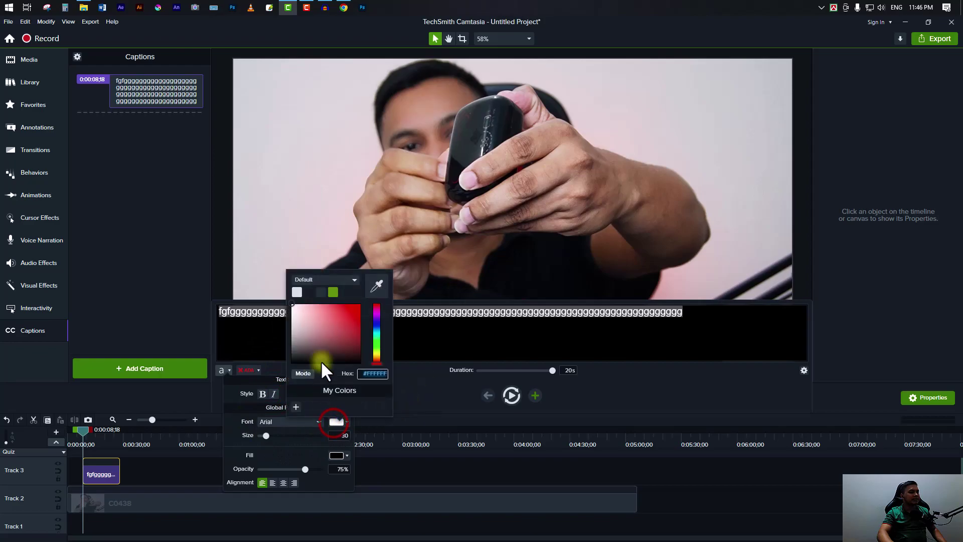
click(377, 331)
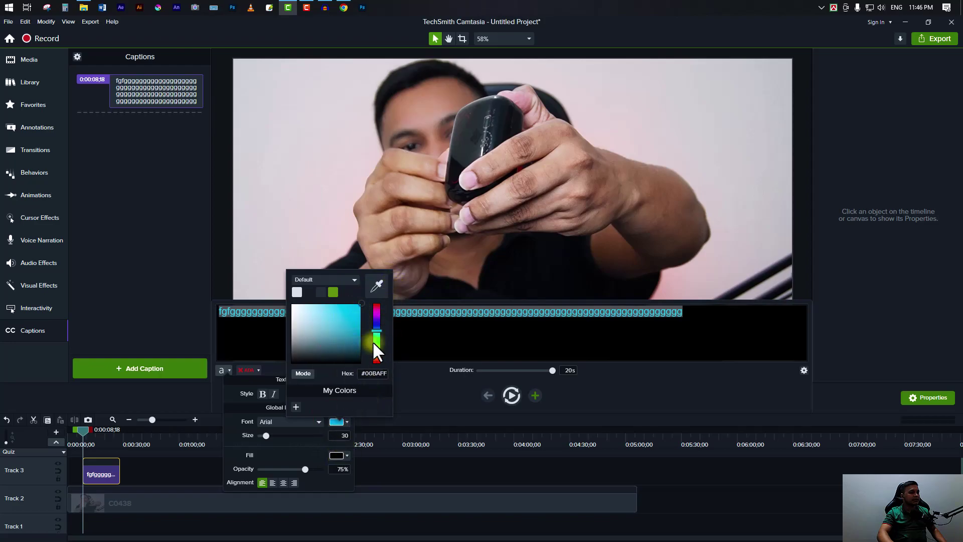
click(377, 354)
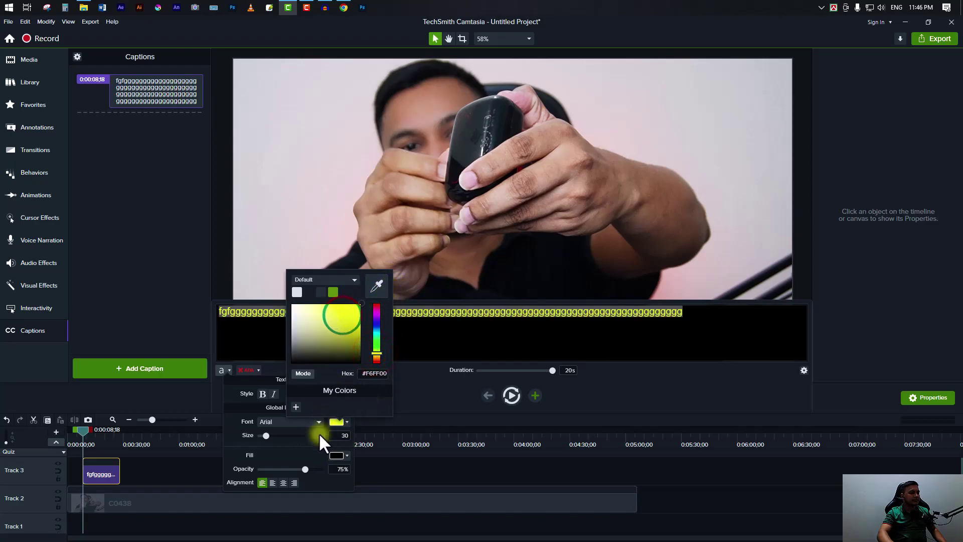
click(283, 454)
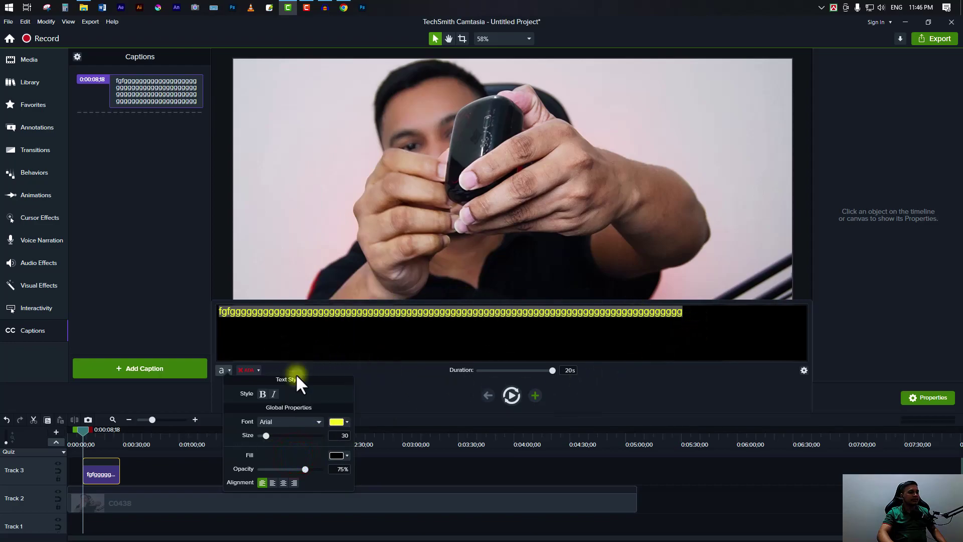
click(419, 475)
click(377, 398)
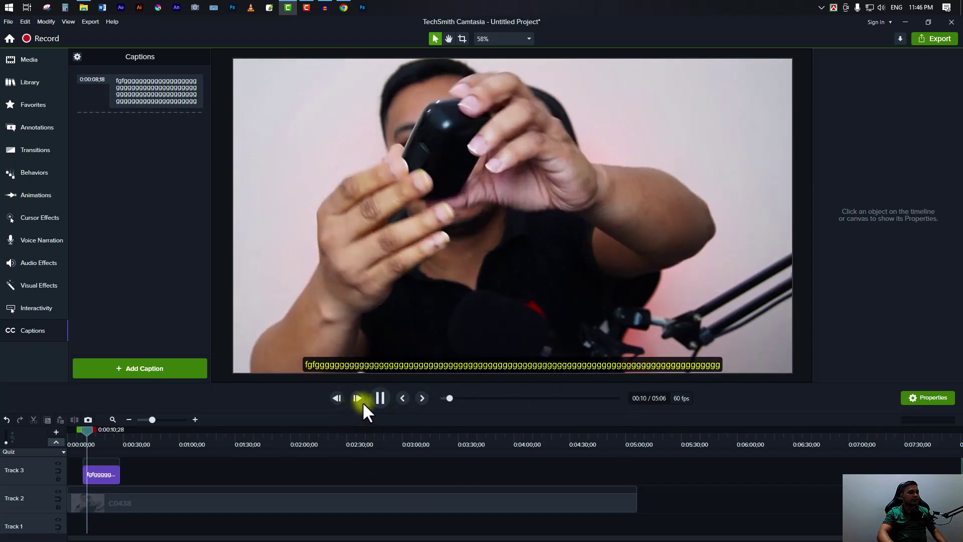
click(381, 397)
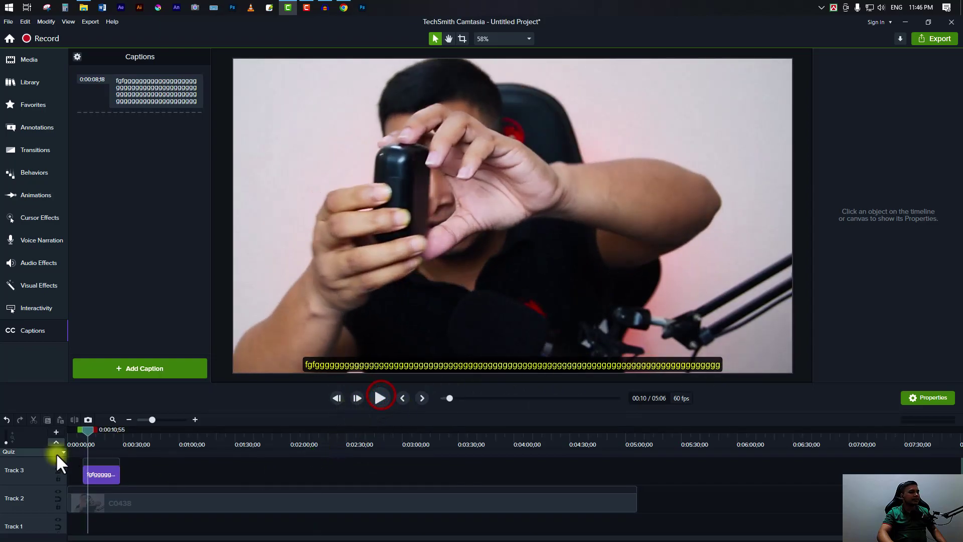
Step: Change the caption's background fill to pure blue (#0000FF)
click(149, 83)
click(231, 372)
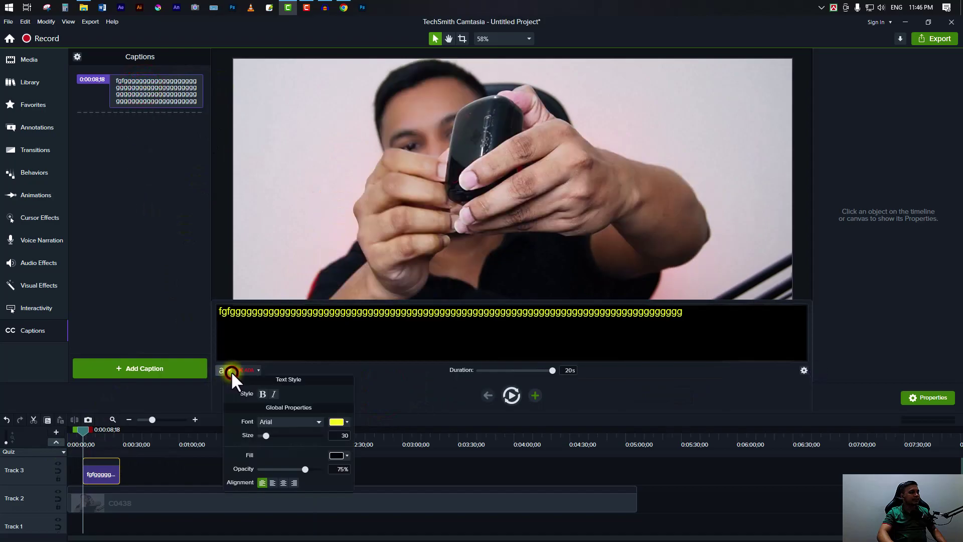
click(336, 455)
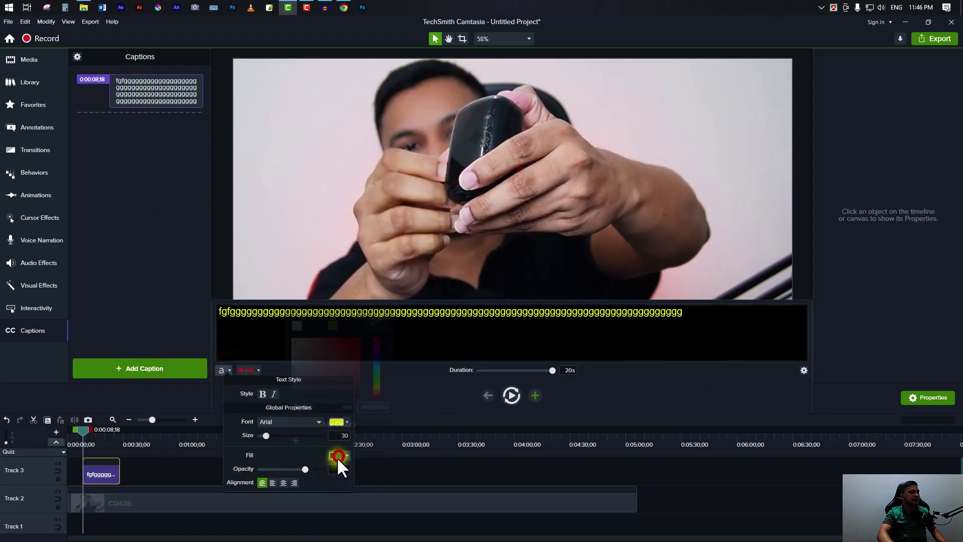
click(376, 357)
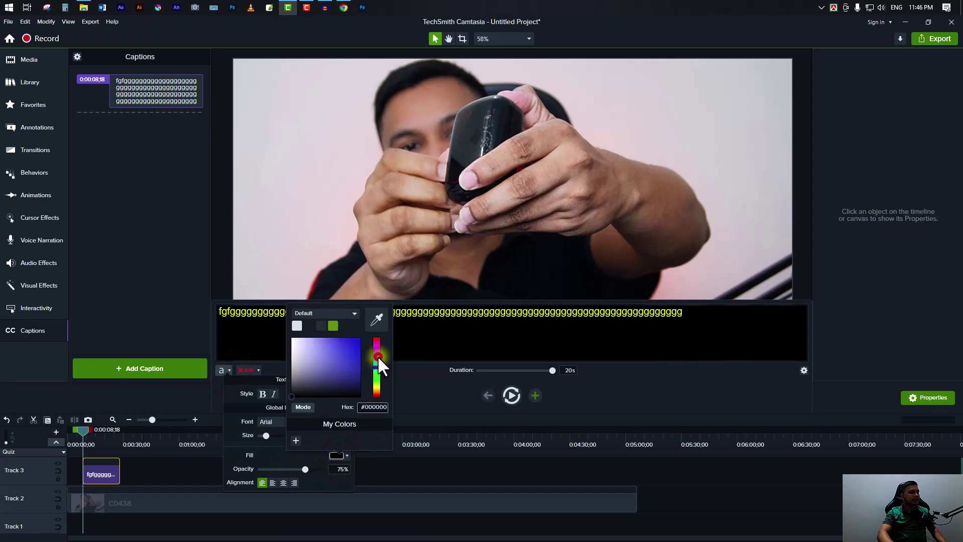
click(361, 338)
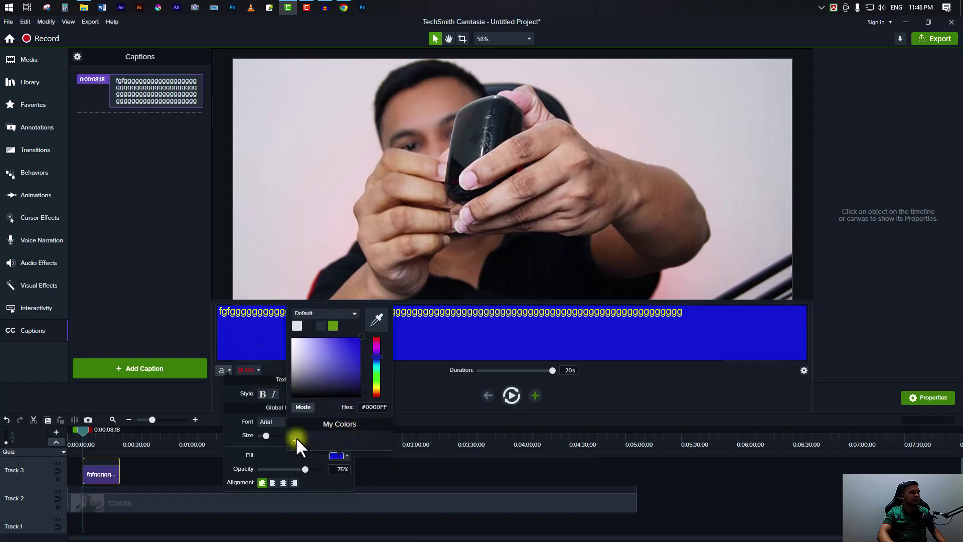
click(234, 423)
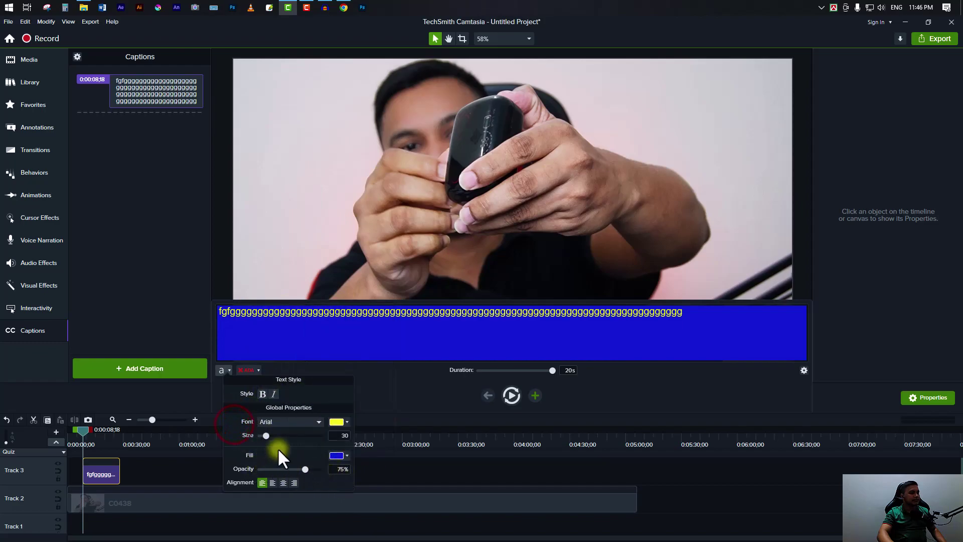
Step: Try a fill opacity of 37% on the caption background and play the video briefly to check it
drag(305, 469, 321, 468)
drag(319, 469, 282, 469)
click(169, 471)
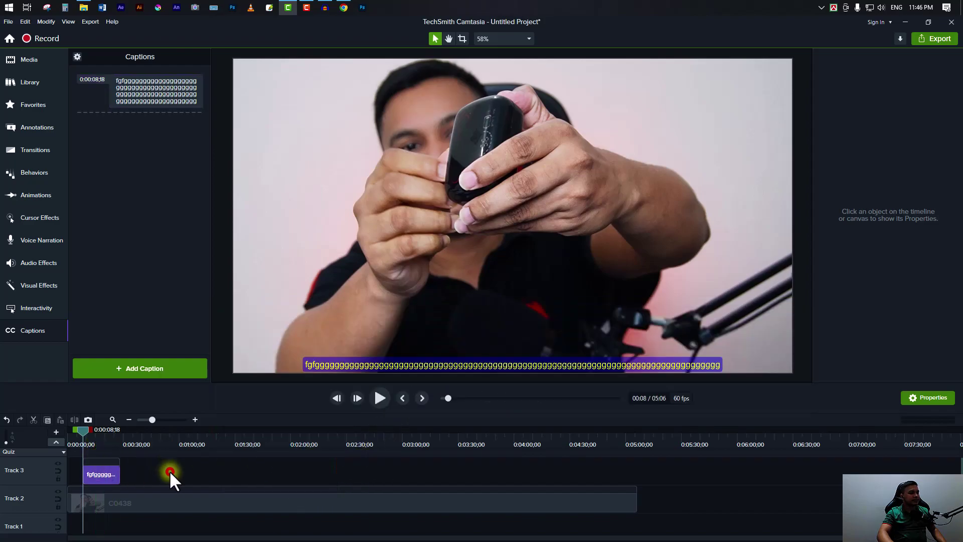
click(380, 398)
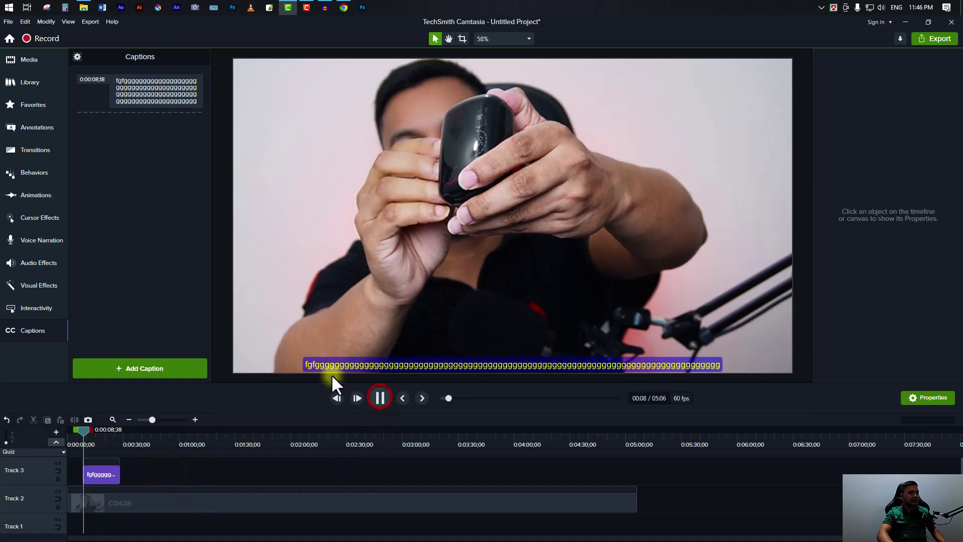
click(380, 398)
Step: Set the caption's fill opacity to 100% and play the video briefly to check it
click(163, 82)
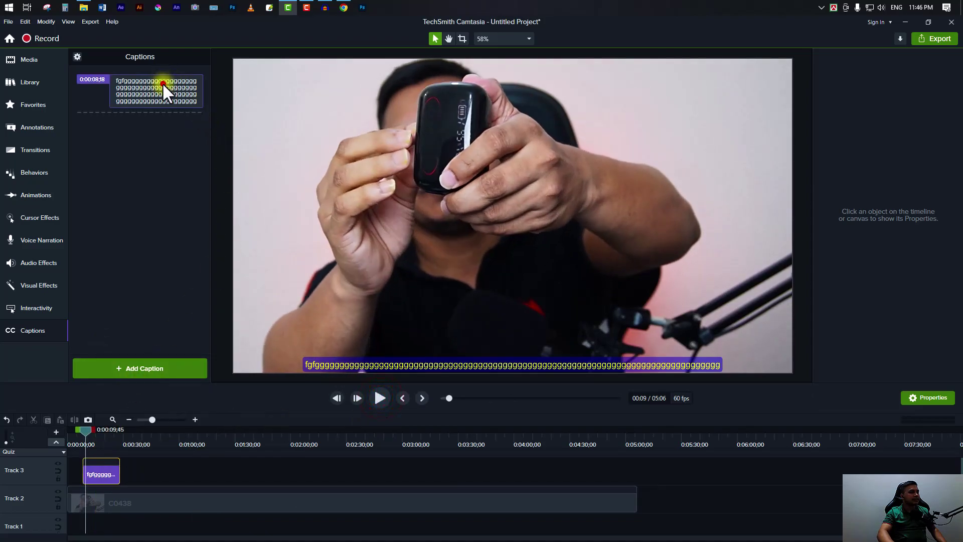
click(229, 370)
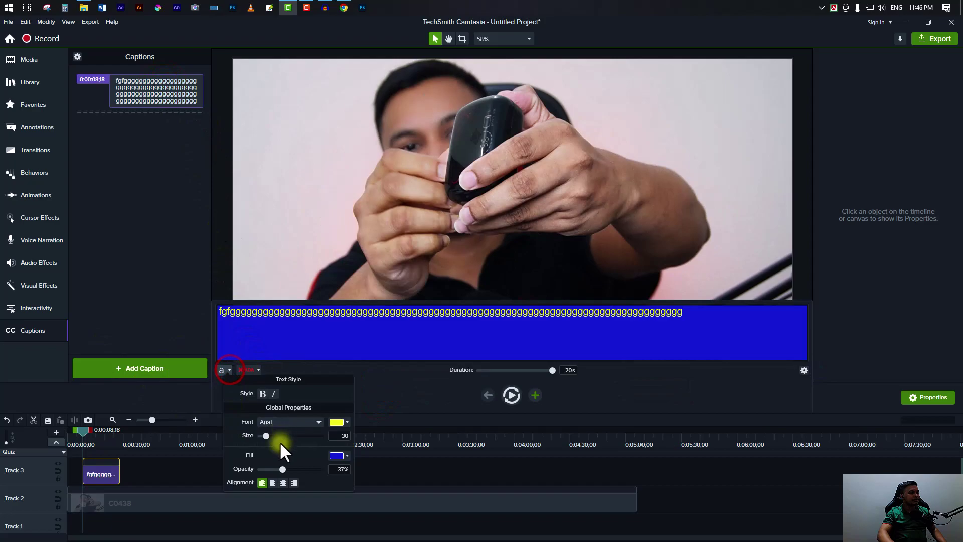
click(381, 473)
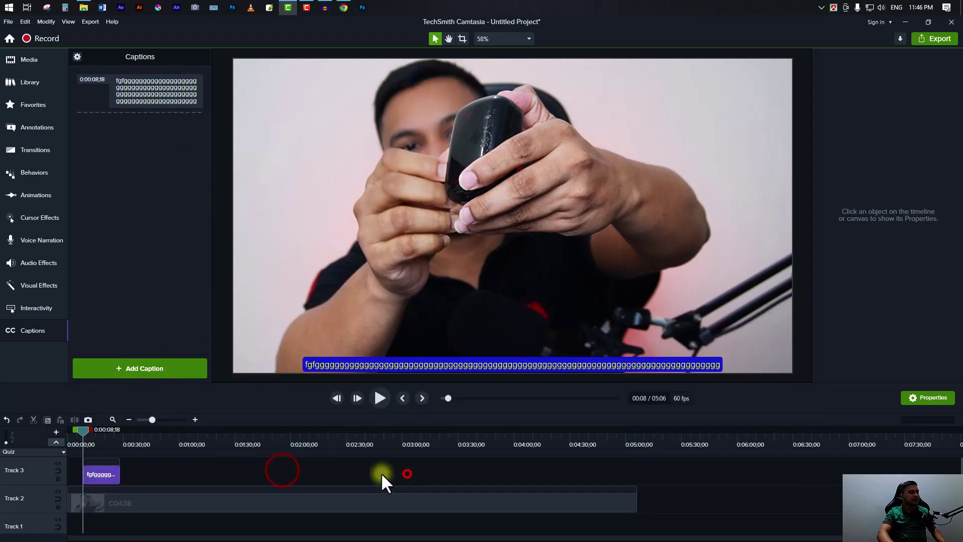
click(380, 397)
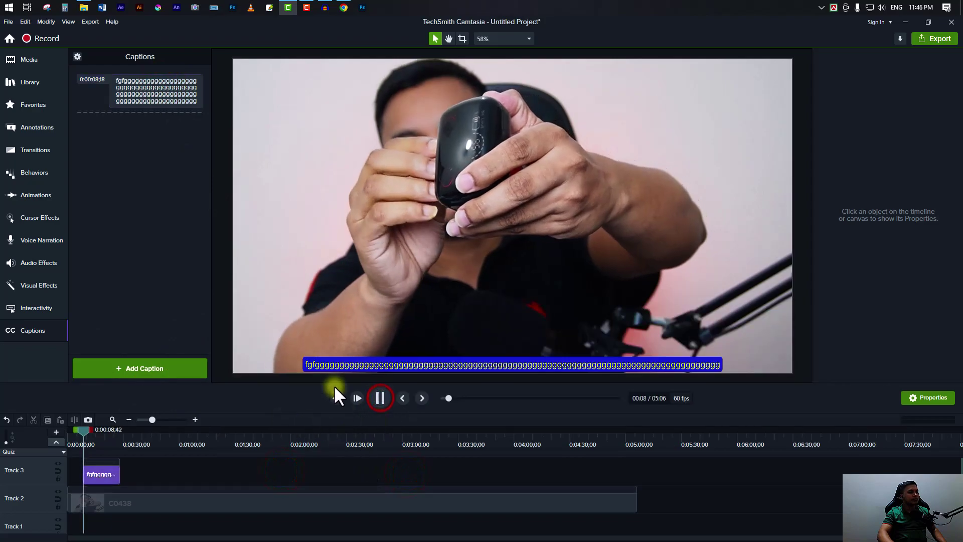
click(380, 398)
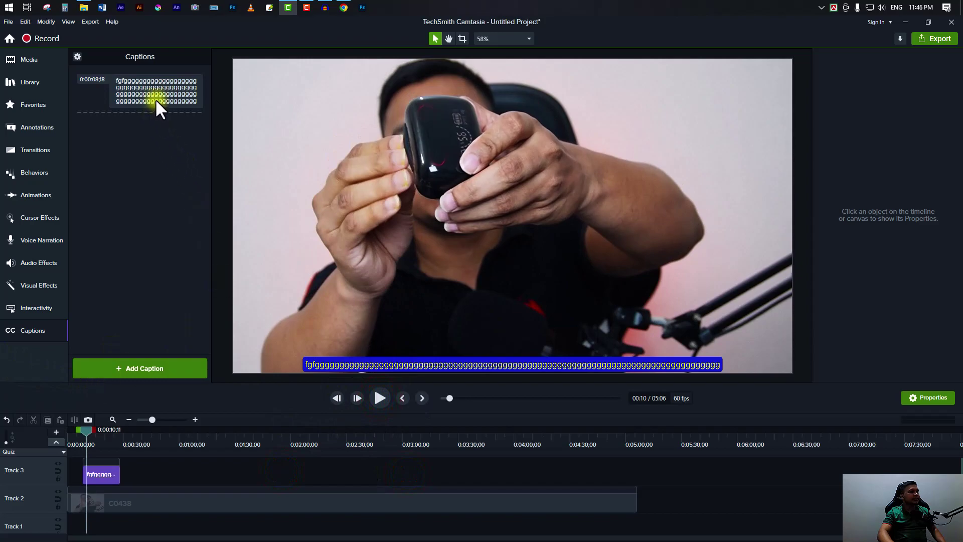
Step: Try centre alignment for the caption text and settle on right alignment
click(156, 99)
click(231, 371)
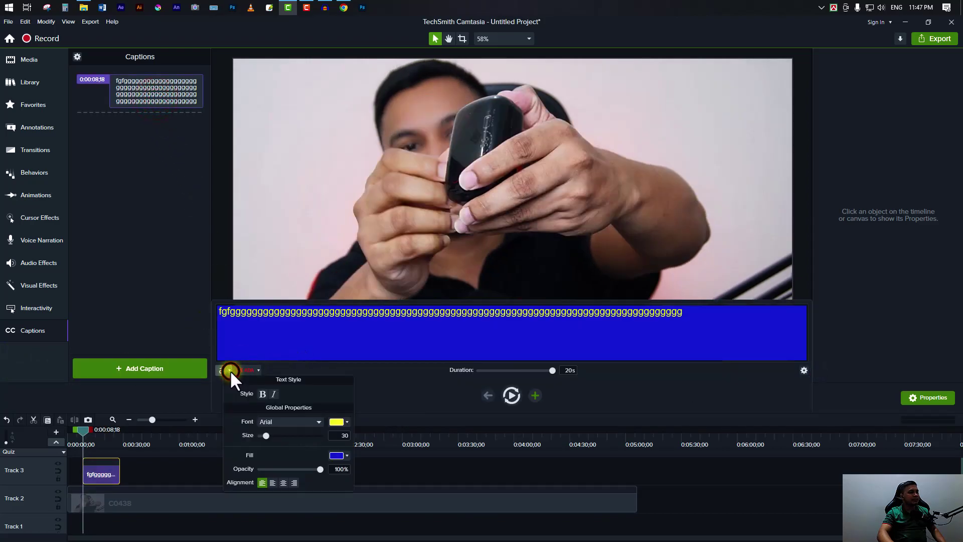
click(284, 482)
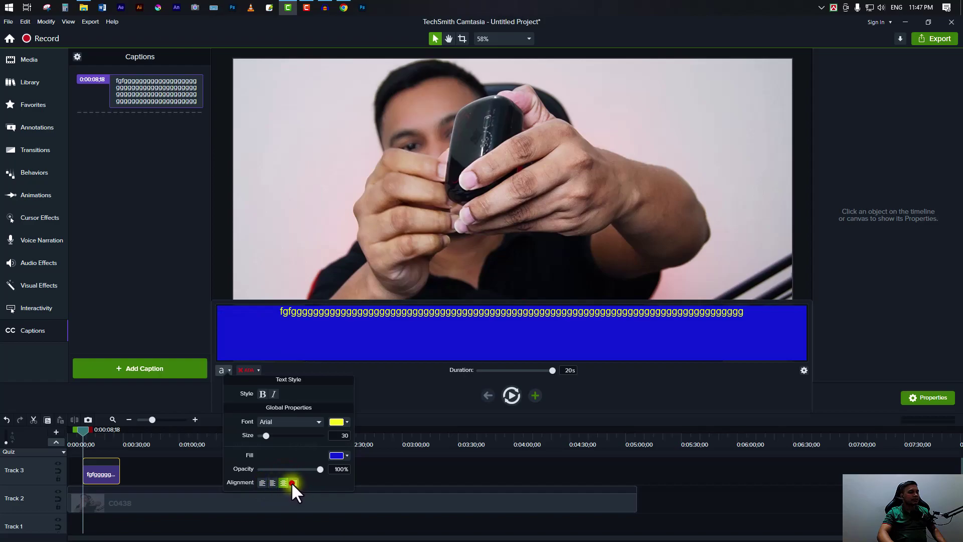
click(294, 482)
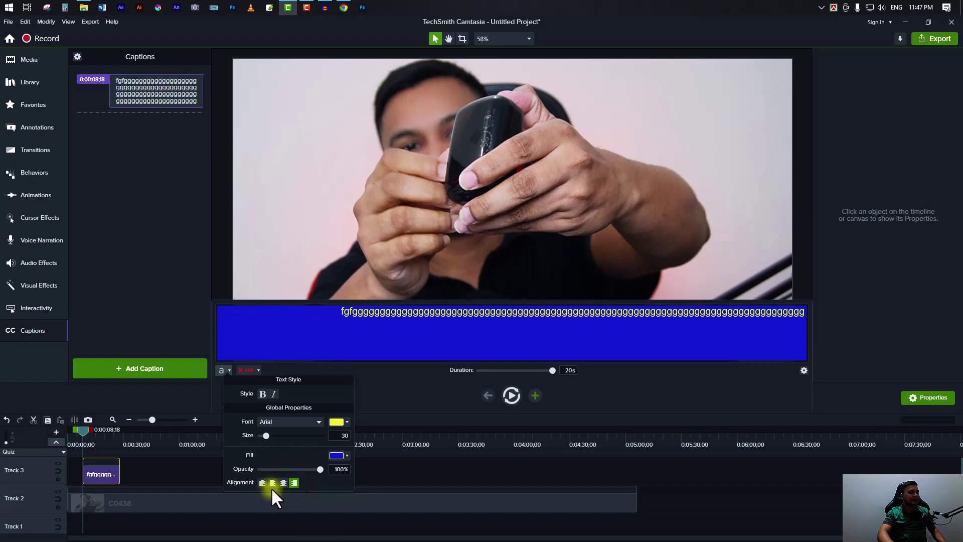
click(396, 468)
Step: Add a second caption at 0:00:29;20, just after the first one, and fill it with a run of sample letters starting "dfdf"
drag(81, 430, 119, 432)
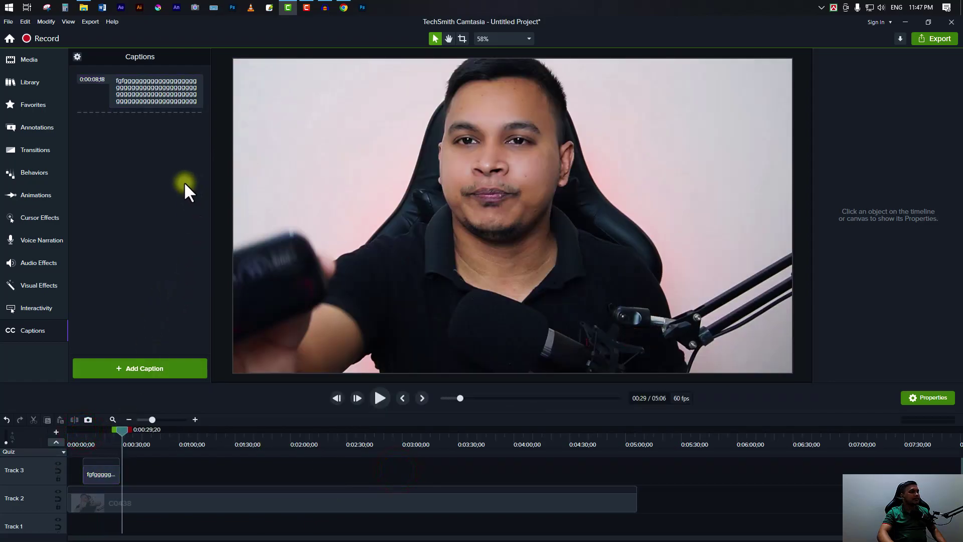
click(160, 369)
click(277, 332)
text(dfdf)
click(243, 315)
text(dfdfdfdfdfdfd)
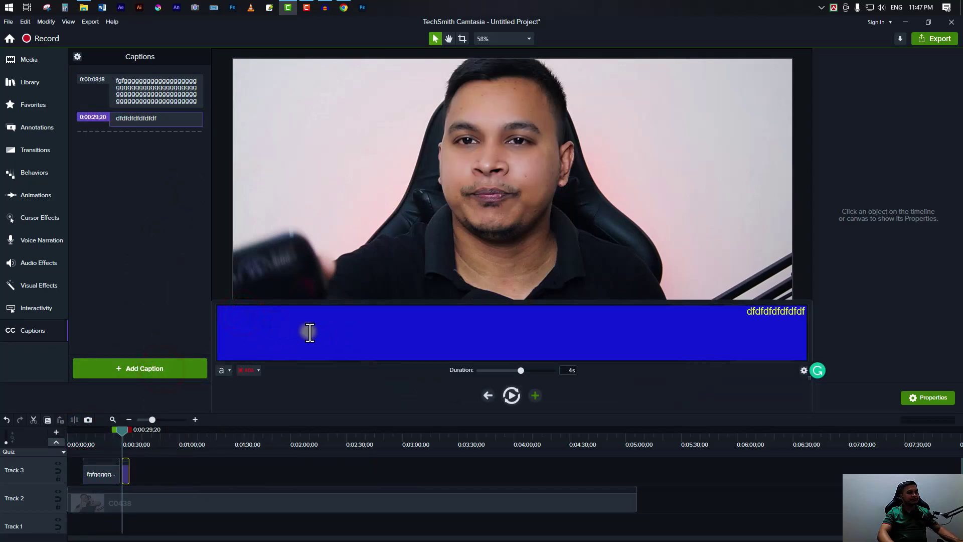
text(ddffdfdf)
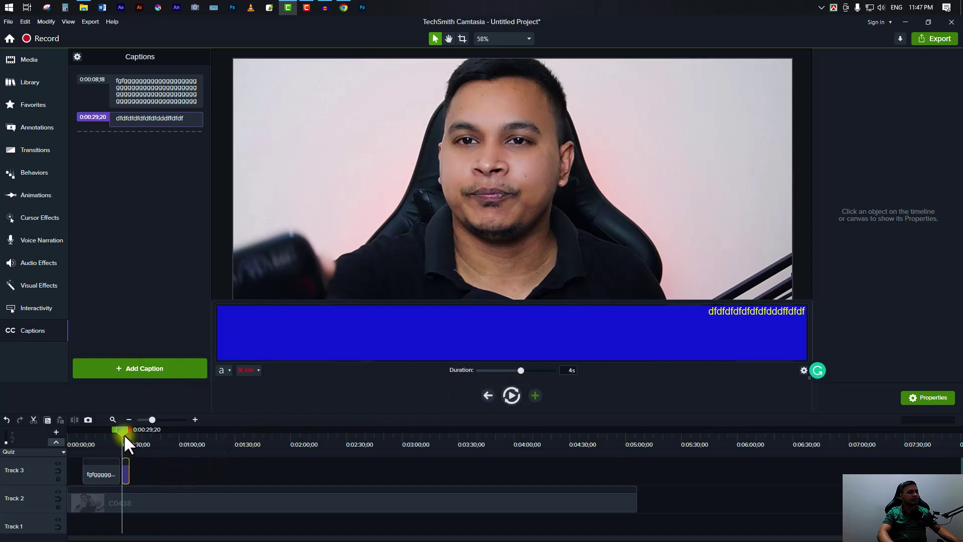
Step: Add a third caption at 0:00:34;11, just after the second one, with the sample text "dfdfdfdfdf"
drag(123, 429, 131, 431)
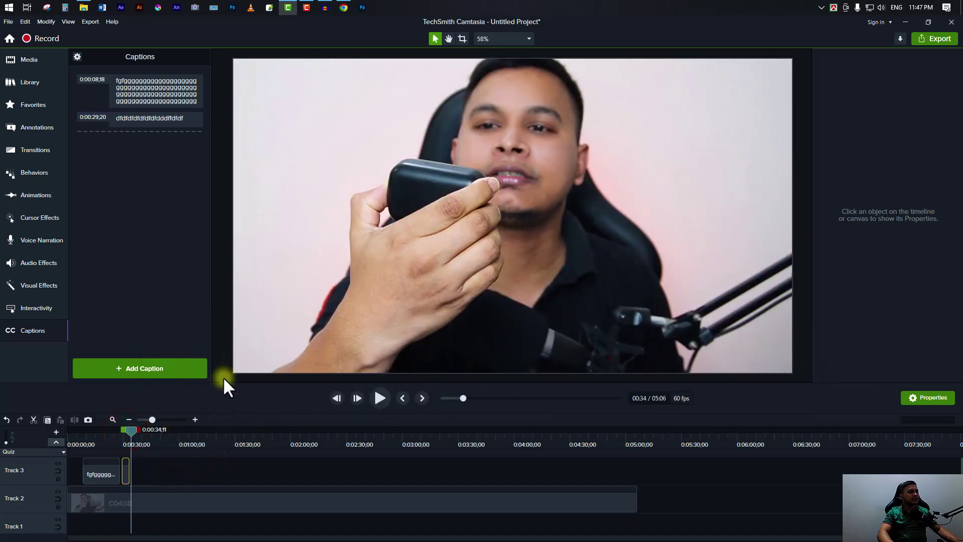
click(155, 368)
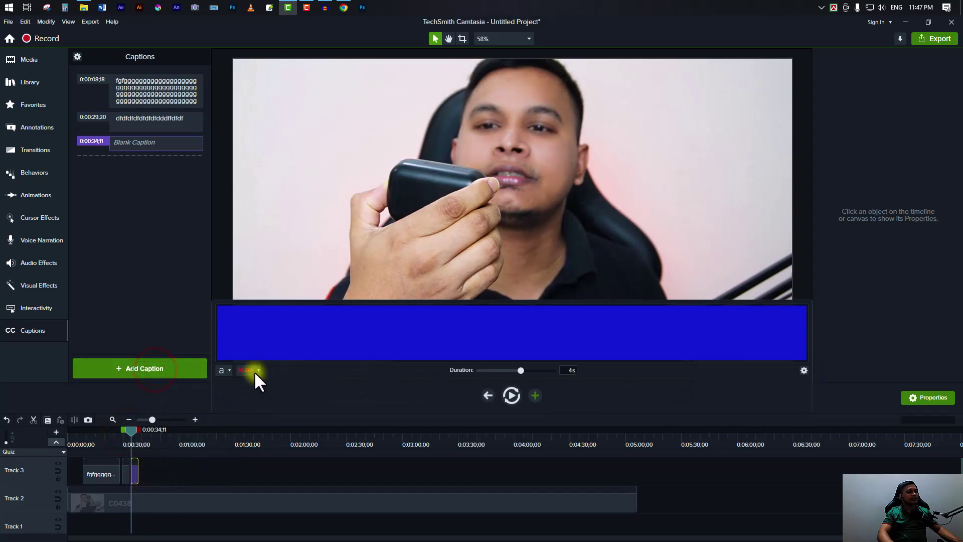
text(dfdfdfdfdf)
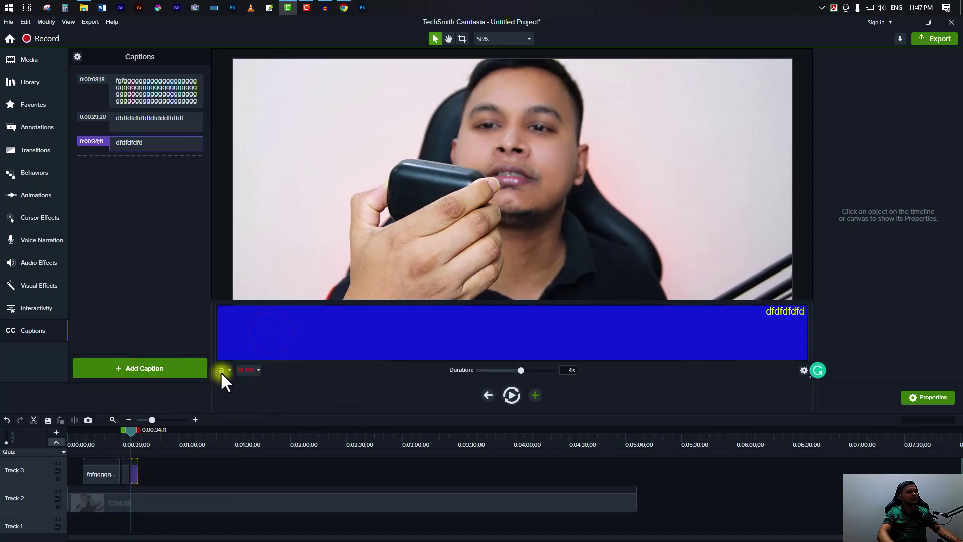
Step: Try black as the captions' background fill and settle on a bright yellow fill
click(227, 370)
click(337, 455)
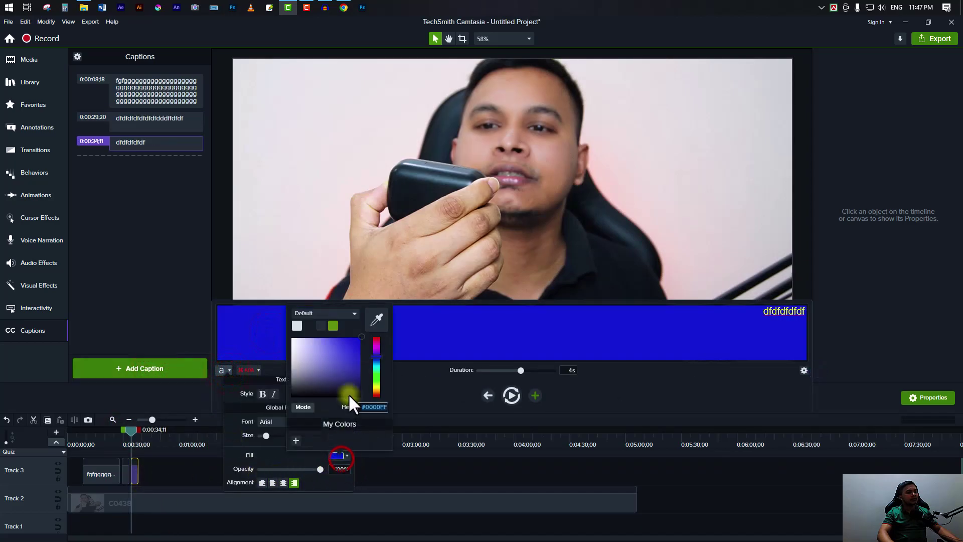
click(344, 397)
click(375, 385)
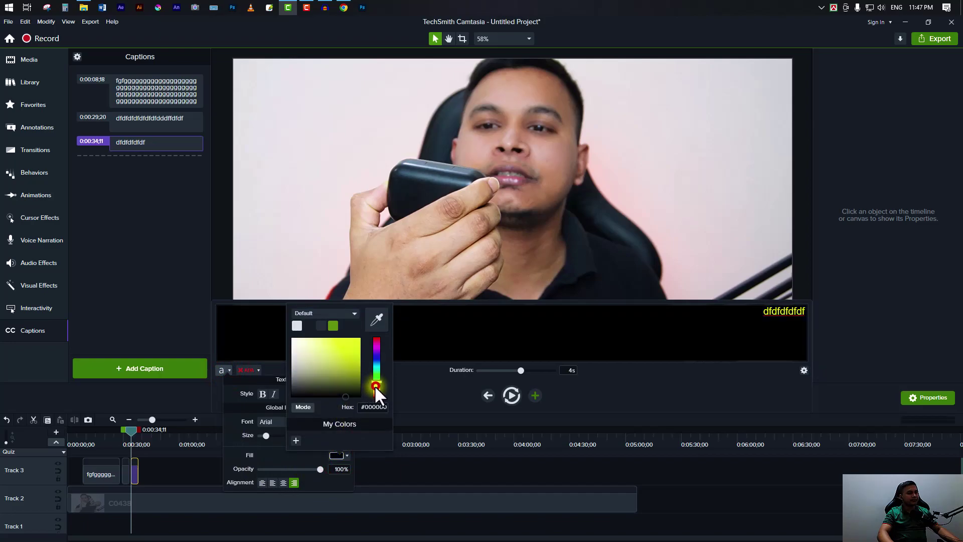
click(354, 354)
click(303, 457)
Step: Set the captions' font colour to the near-black shade #272813
click(335, 421)
click(329, 352)
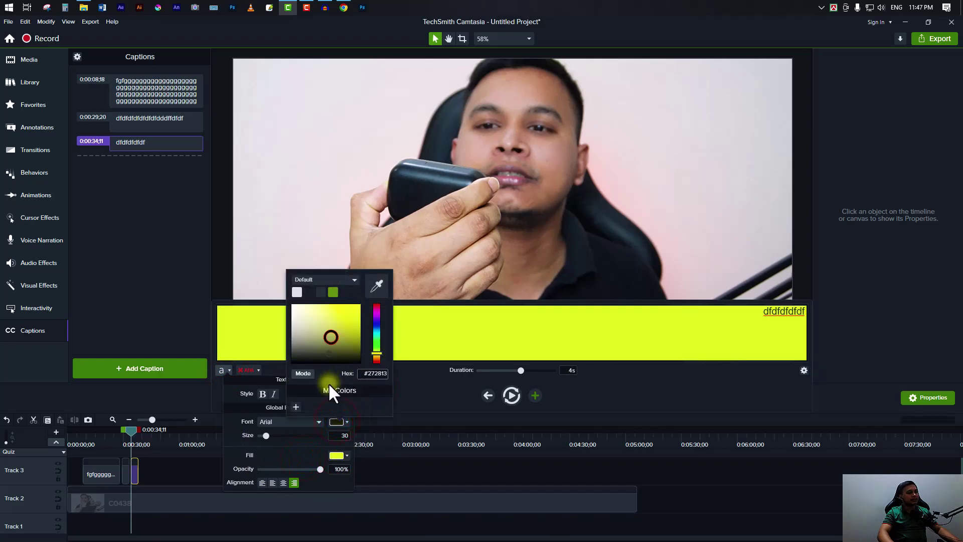
click(298, 453)
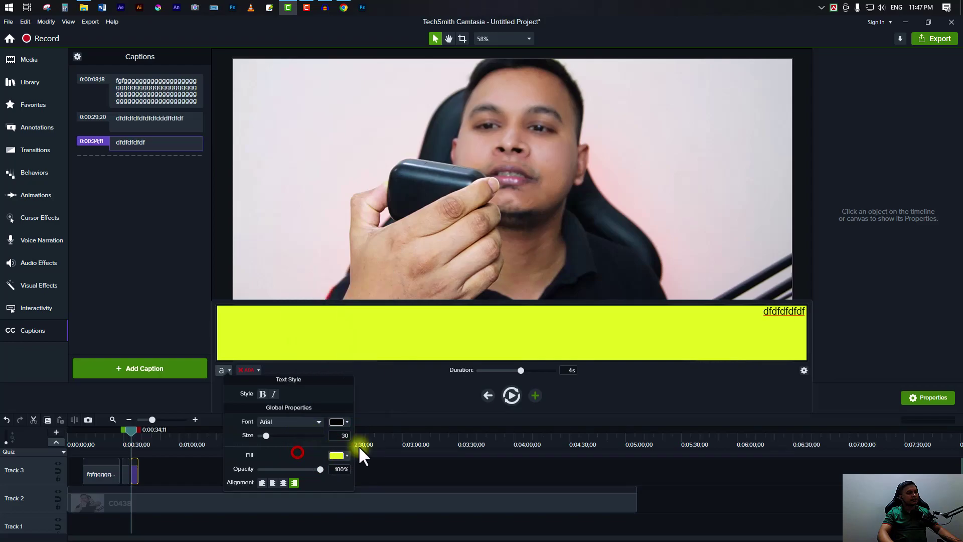
Step: Lengthen the third caption's text with a long run of sample letters starting "dfddd"
click(768, 319)
text(dfdddddddddddddddddddddddddddddddddddddddddd)
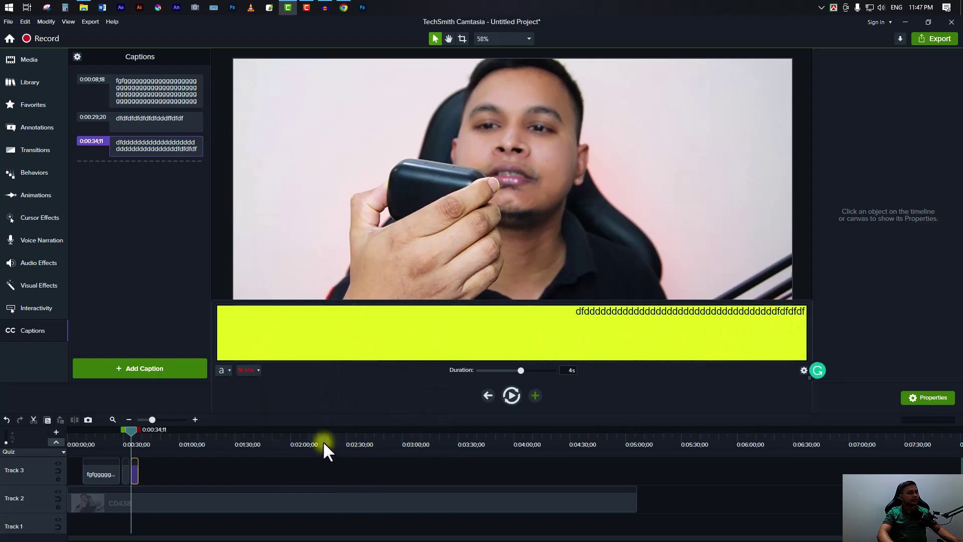
click(220, 474)
Step: Play the video from 0:00:26;22 through to the third caption to check how all three captions look
drag(132, 431, 116, 436)
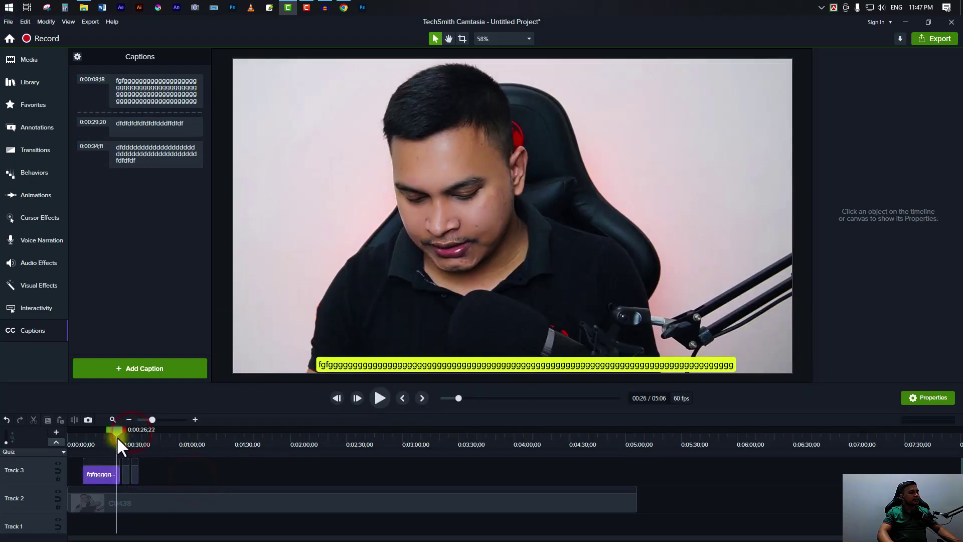
click(380, 399)
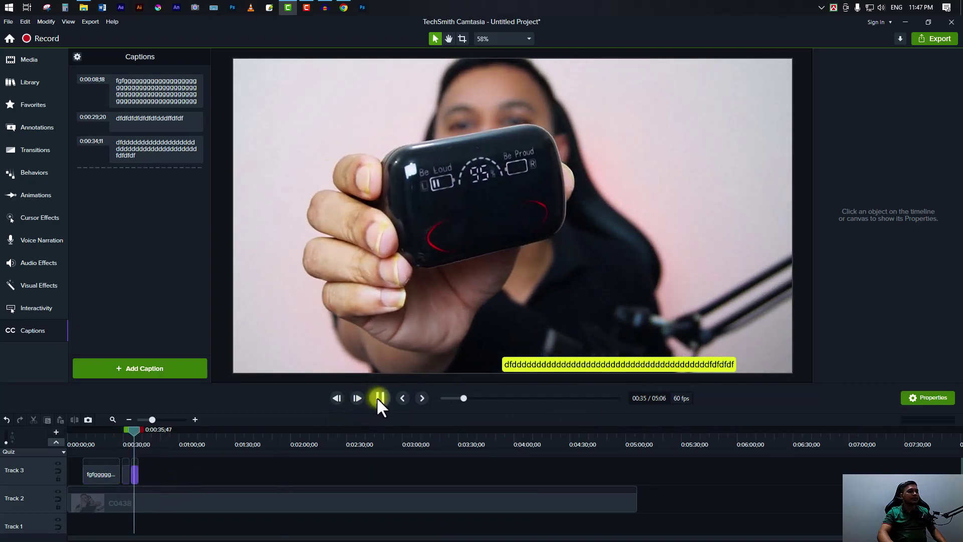
click(380, 398)
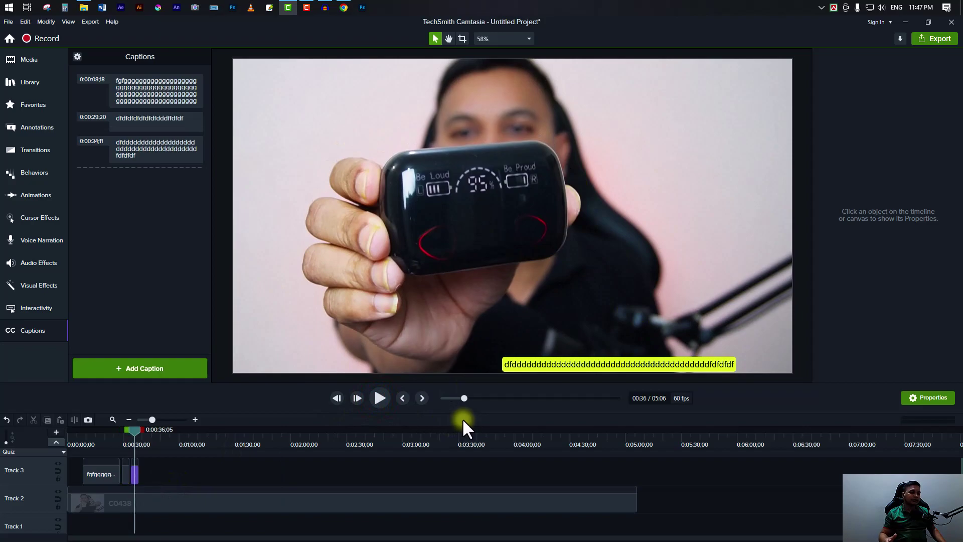